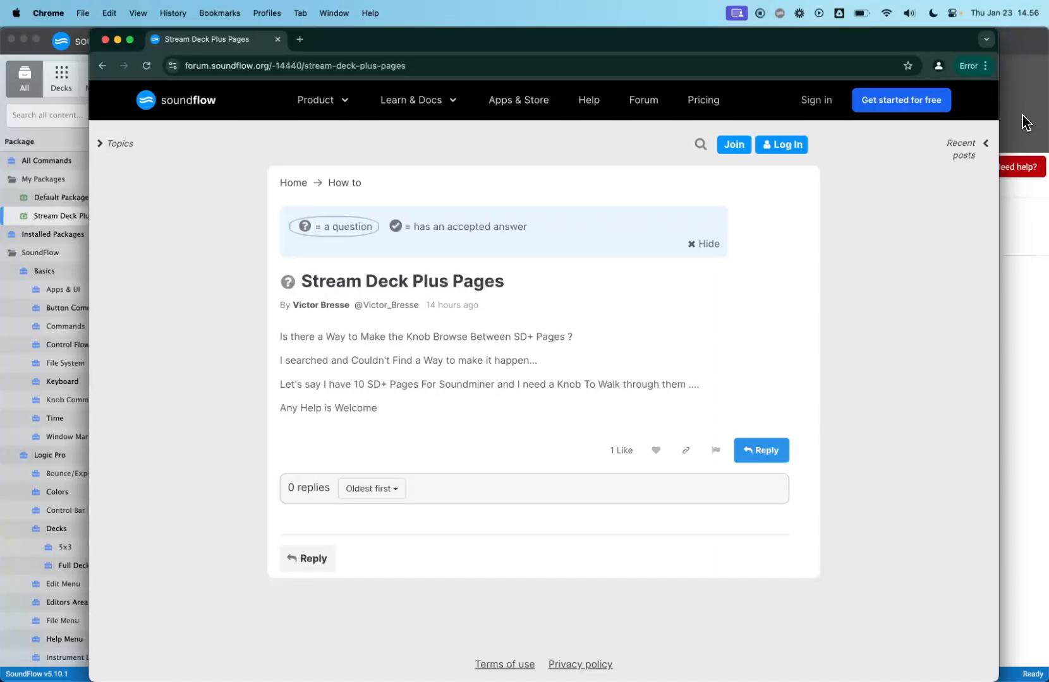
- Delete Deck 1 and then the existing Stream Deck Plus Pages package
{"action": "left_click", "coordinate": [1024, 122]}
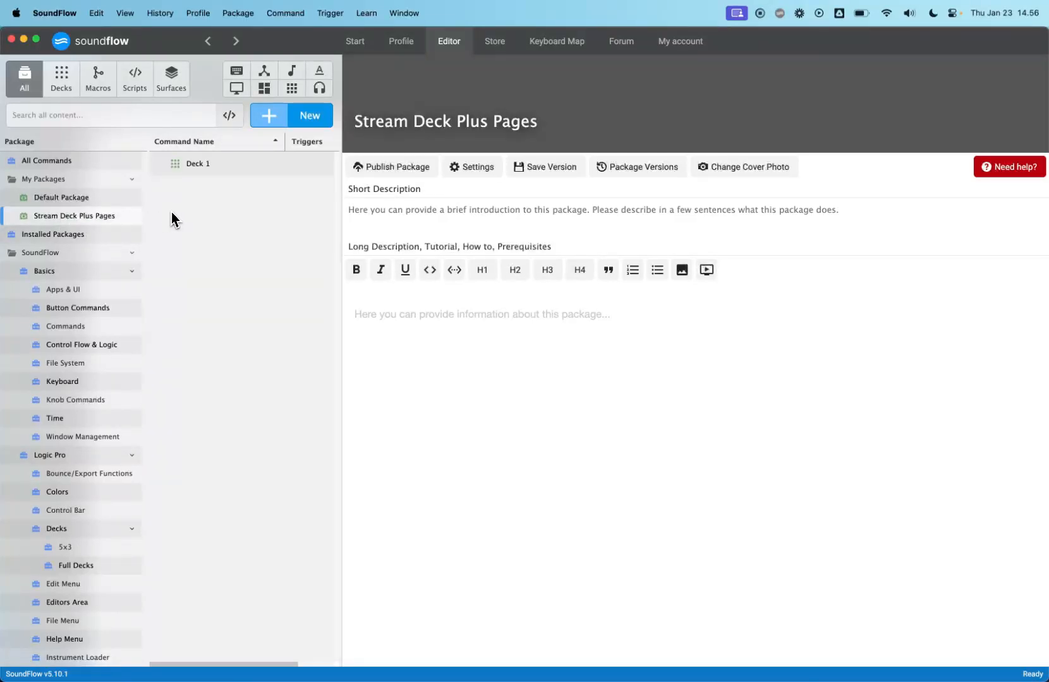
{"action": "left_click", "coordinate": [204, 170]}
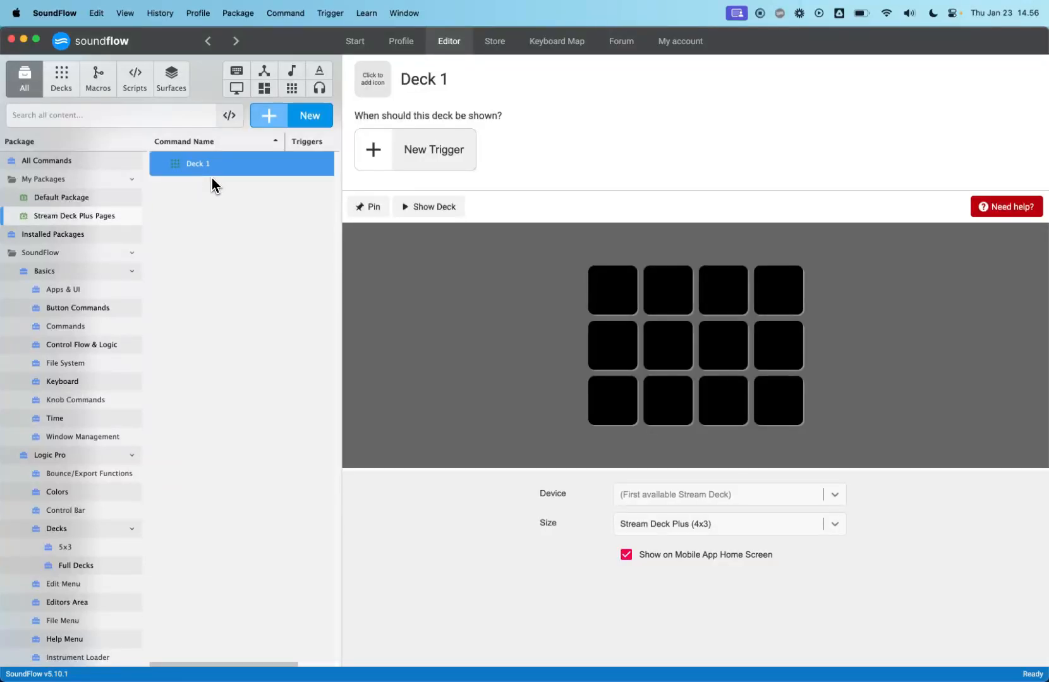
{"action": "key", "text": "BackSpace"}
{"action": "key", "text": "Return"}
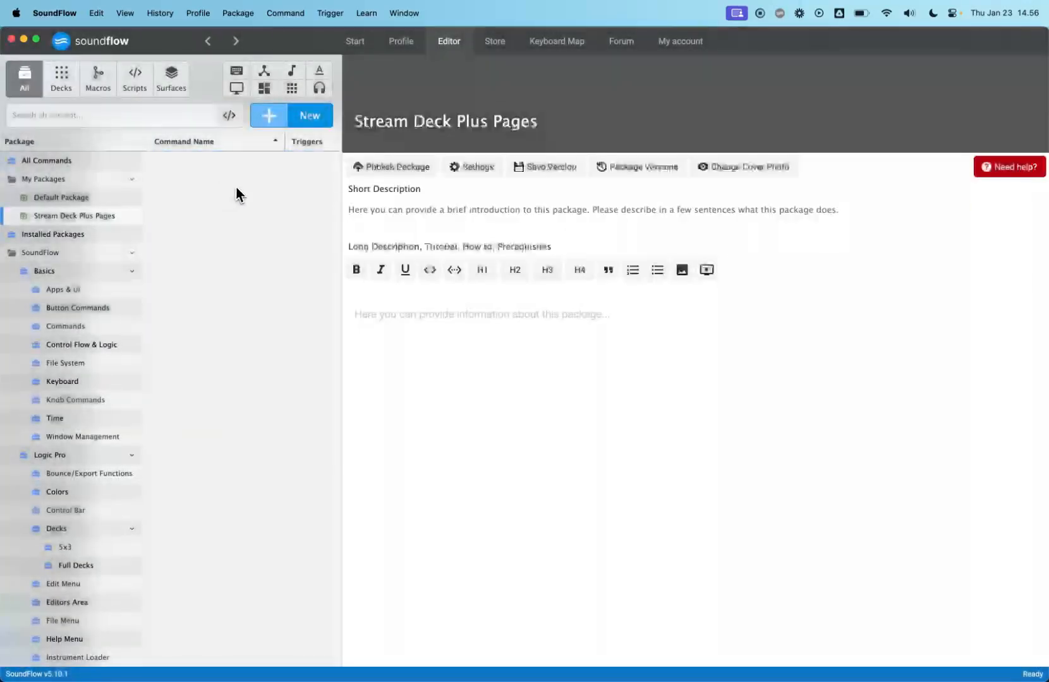
{"action": "left_click", "coordinate": [110, 220]}
{"action": "key", "text": "BackSpace"}
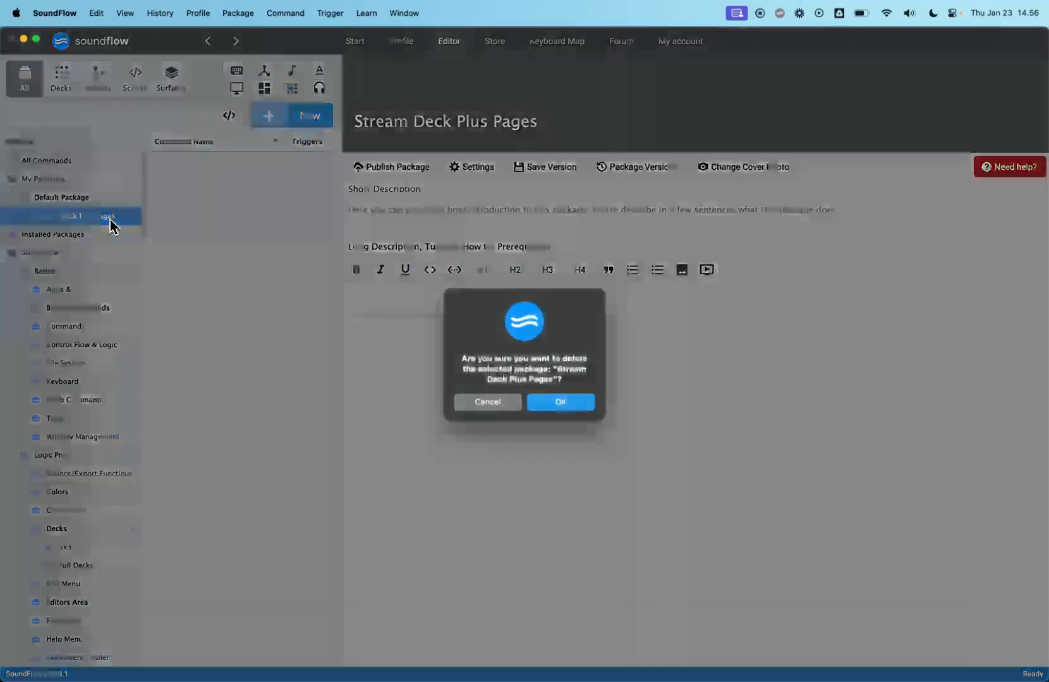
{"action": "key", "text": "Return"}
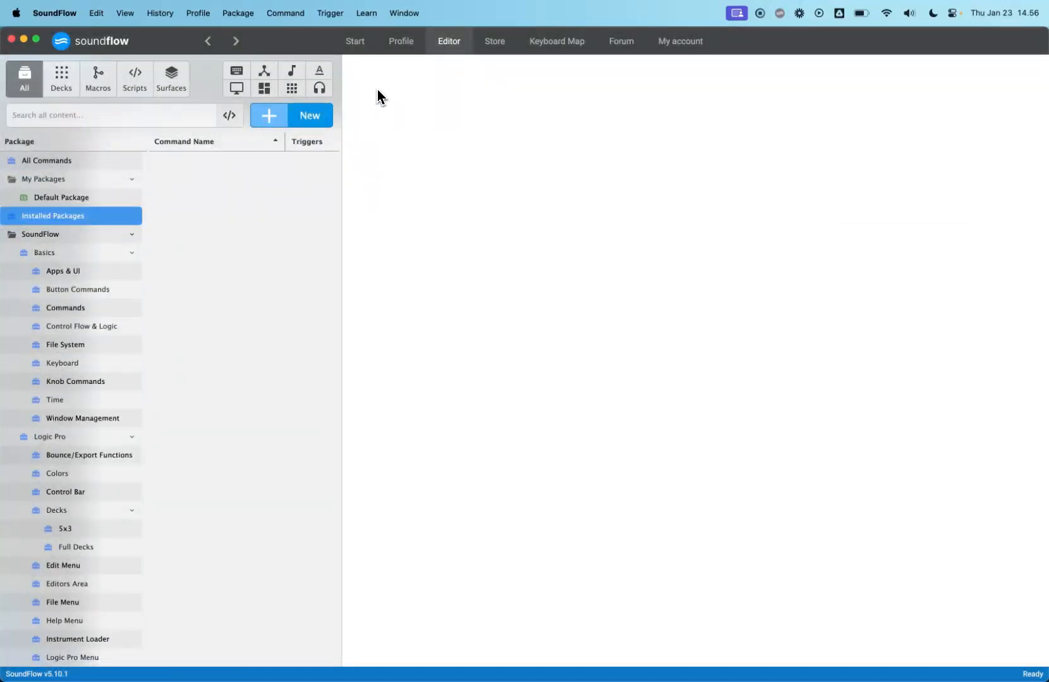
- Create a new package named Stream Deck Plus Pages
{"action": "left_click", "coordinate": [303, 126]}
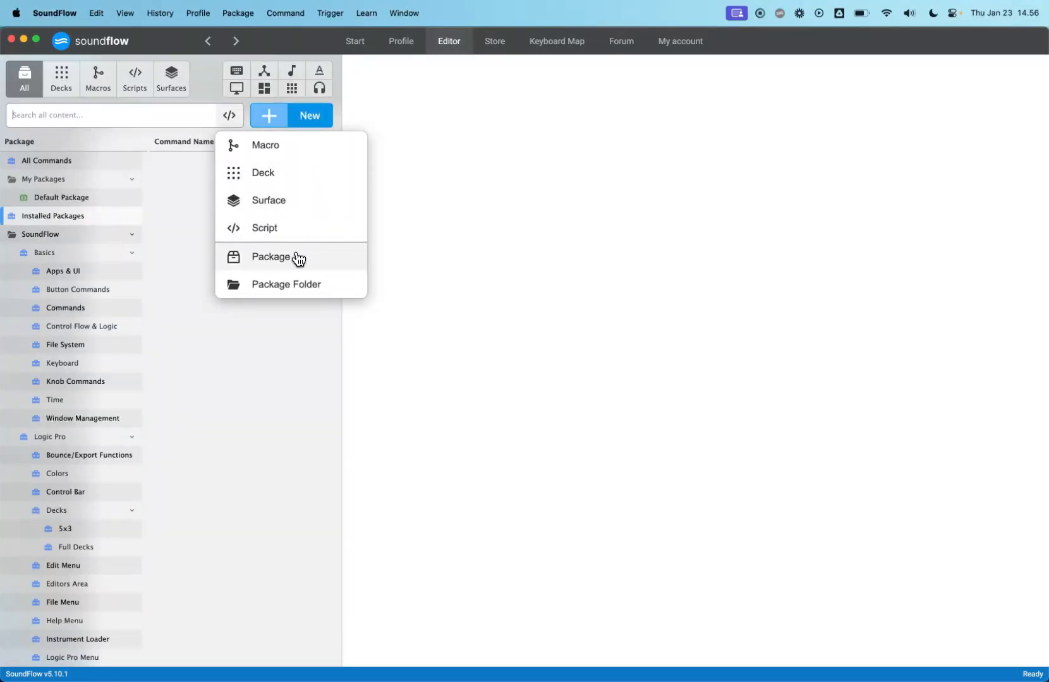
{"action": "left_click", "coordinate": [295, 257]}
{"action": "type", "text": "Stream De"}
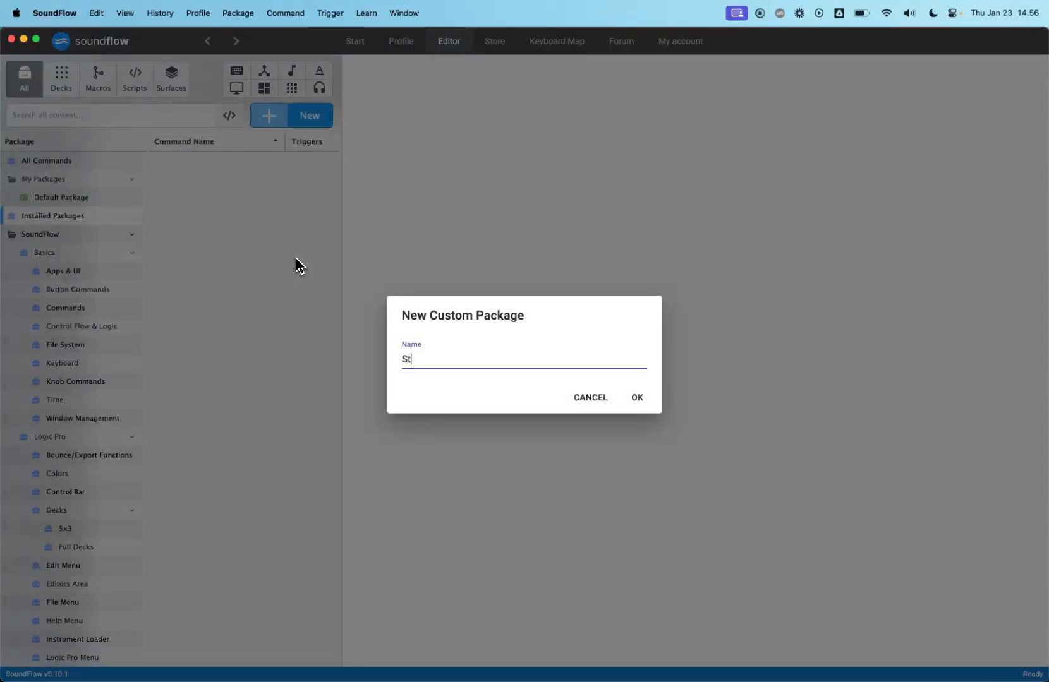
{"action": "type", "text": "ck Plus Pages"}
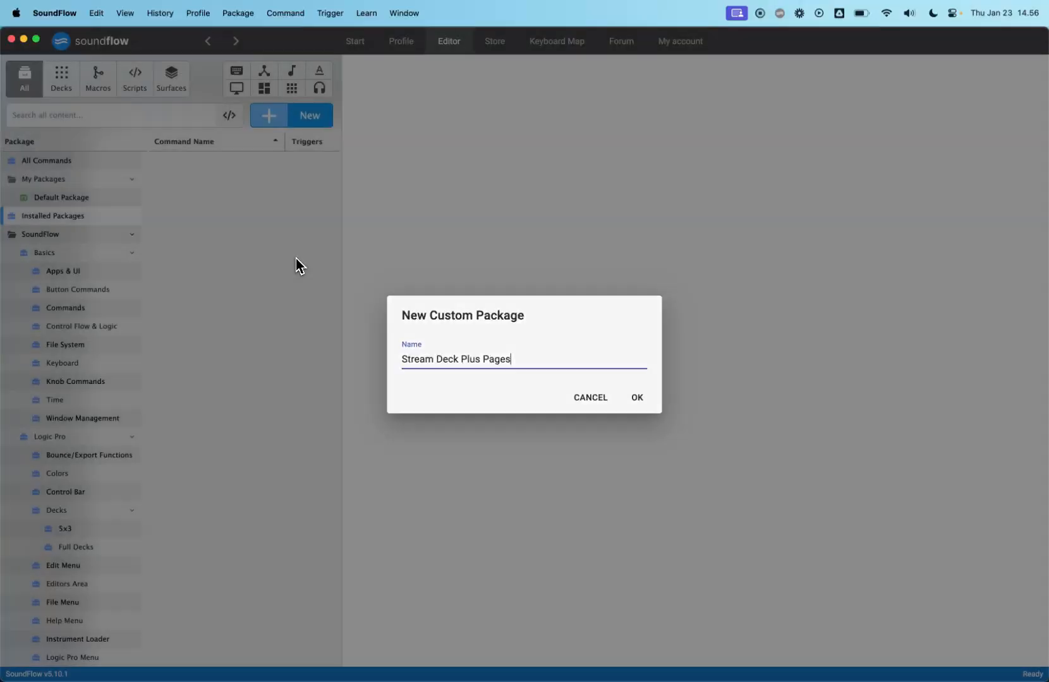
{"action": "key", "text": "Return"}
- Add a new deck named Deck 1 to the Stream Deck Plus Pages package
{"action": "left_click", "coordinate": [107, 218]}
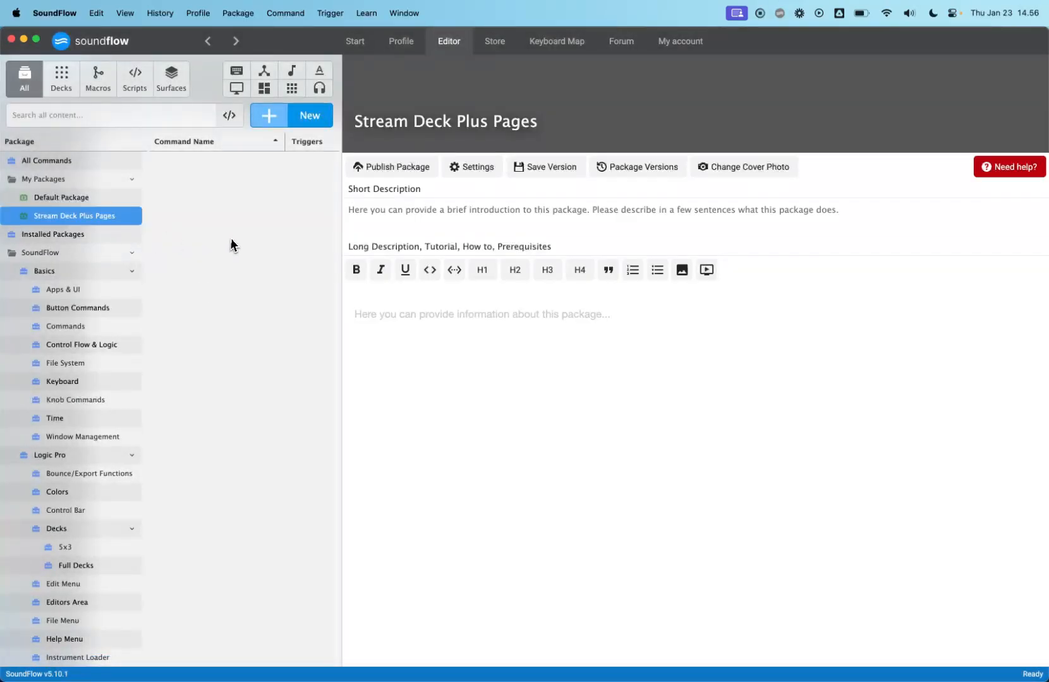
{"action": "left_click", "coordinate": [106, 200]}
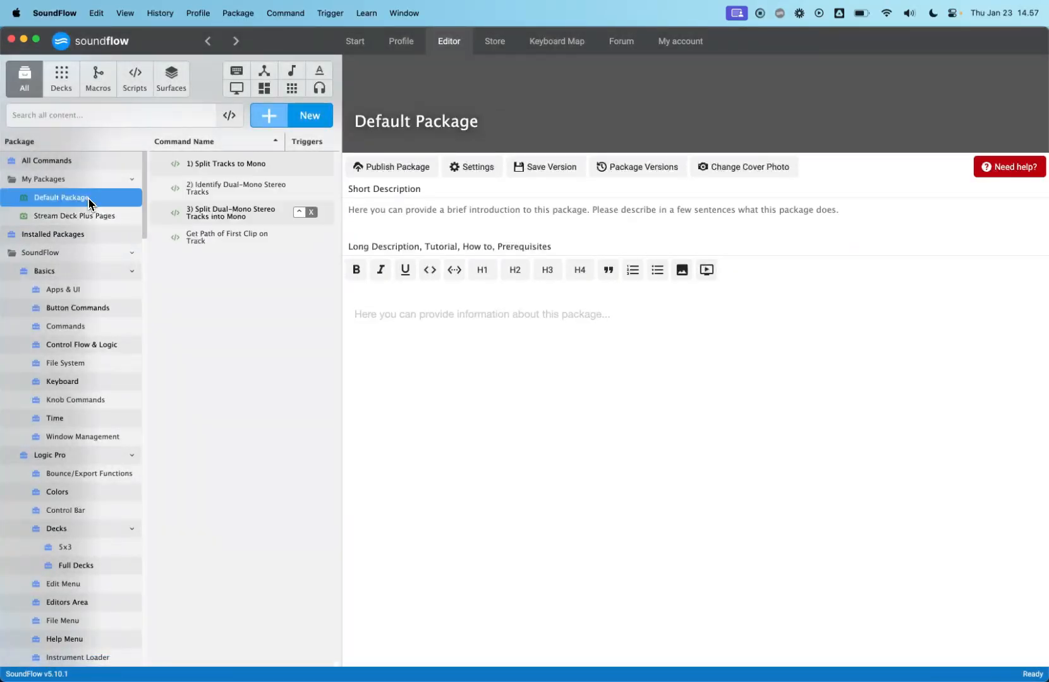
{"action": "left_click", "coordinate": [85, 216]}
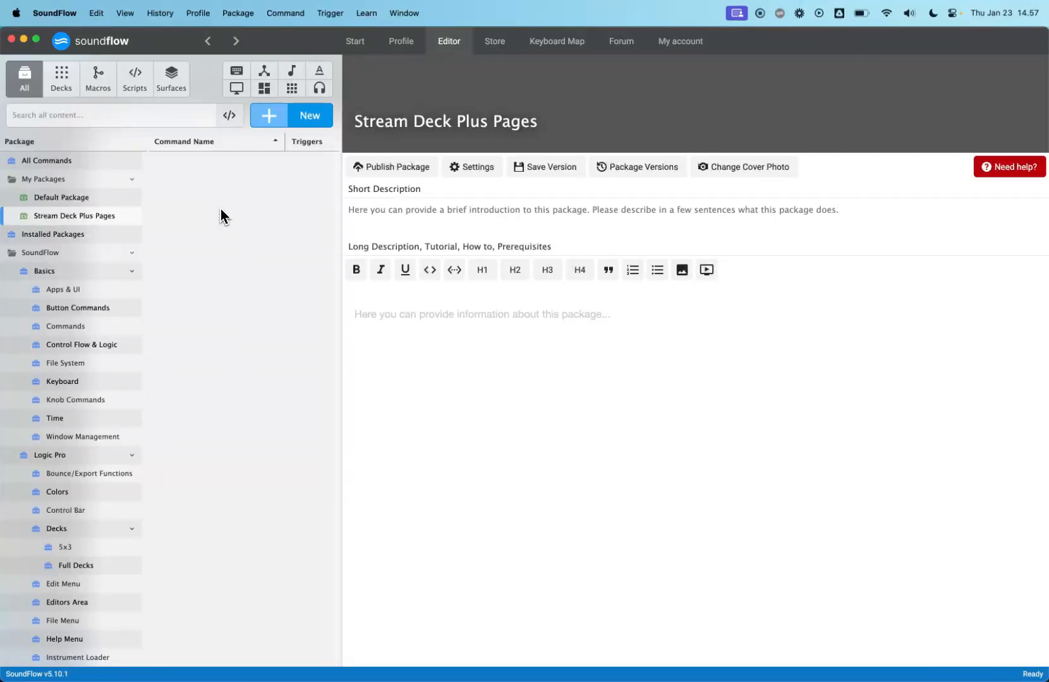
{"action": "left_click", "coordinate": [300, 121]}
{"action": "left_click", "coordinate": [288, 171]}
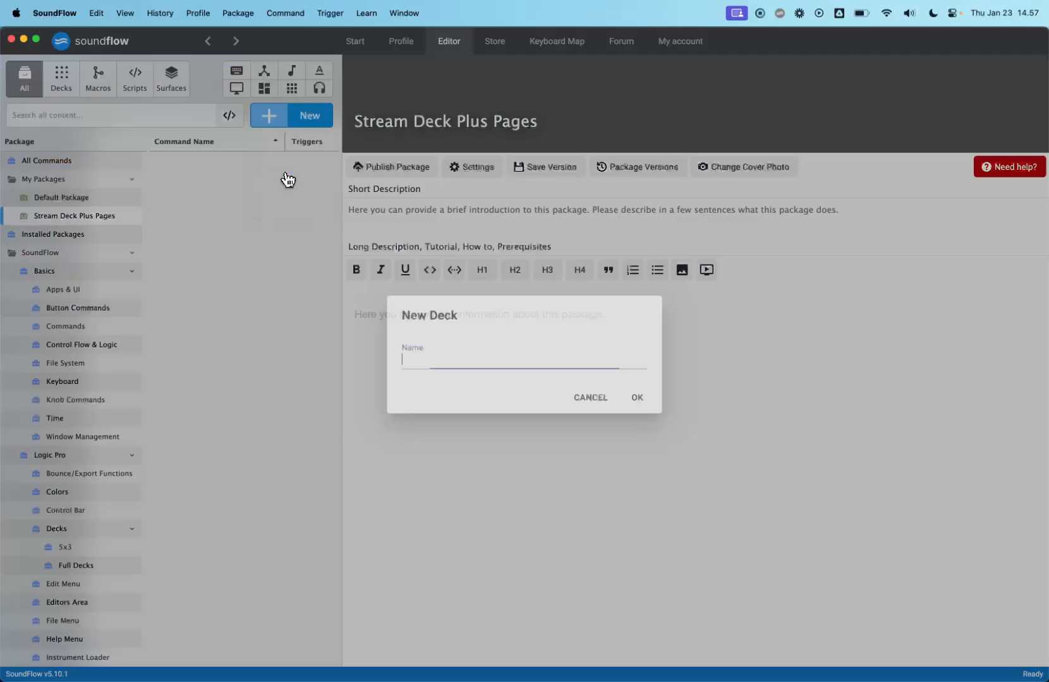
{"action": "type", "text": "Deck 1"}
{"action": "key", "text": "Return"}
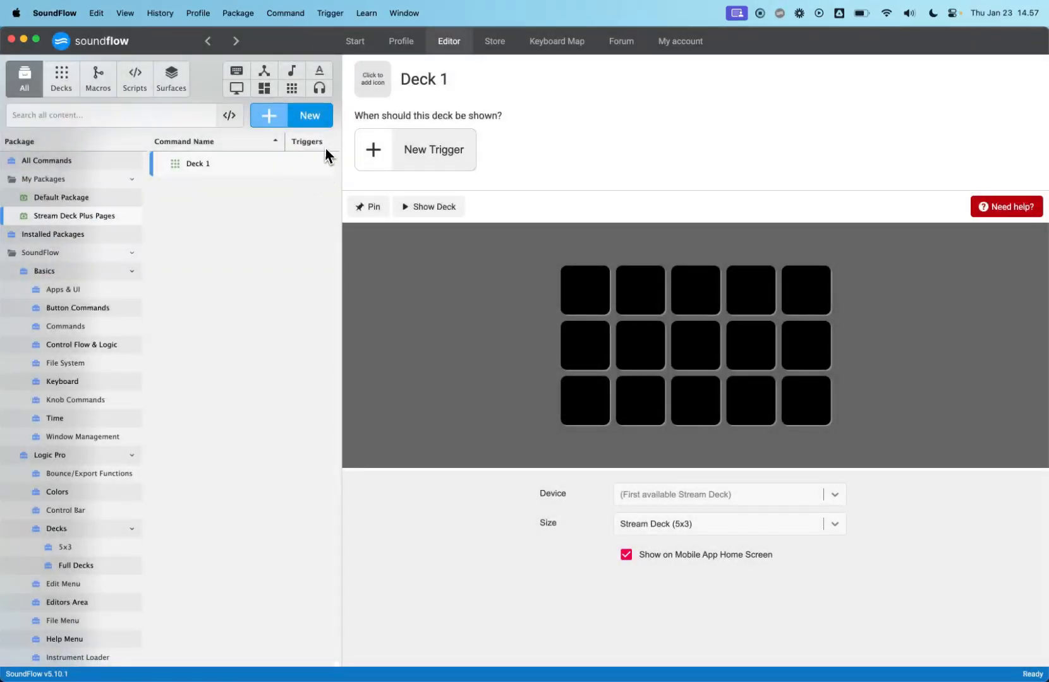
- Add a second deck named Deck 2 to the same package
{"action": "left_click", "coordinate": [302, 121]}
{"action": "left_click", "coordinate": [309, 182]}
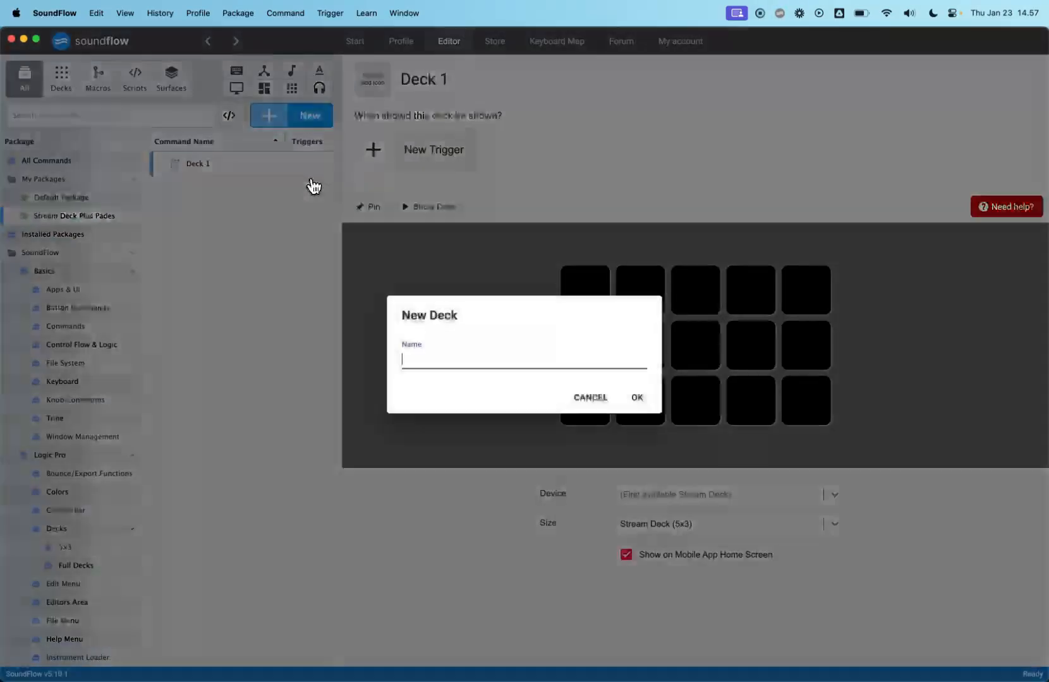
{"action": "type", "text": "Deck 2"}
{"action": "key", "text": "Return"}
- Set the size of both Deck 1 and Deck 2 to Stream Deck Plus (4x3)
{"action": "left_click", "coordinate": [252, 168]}
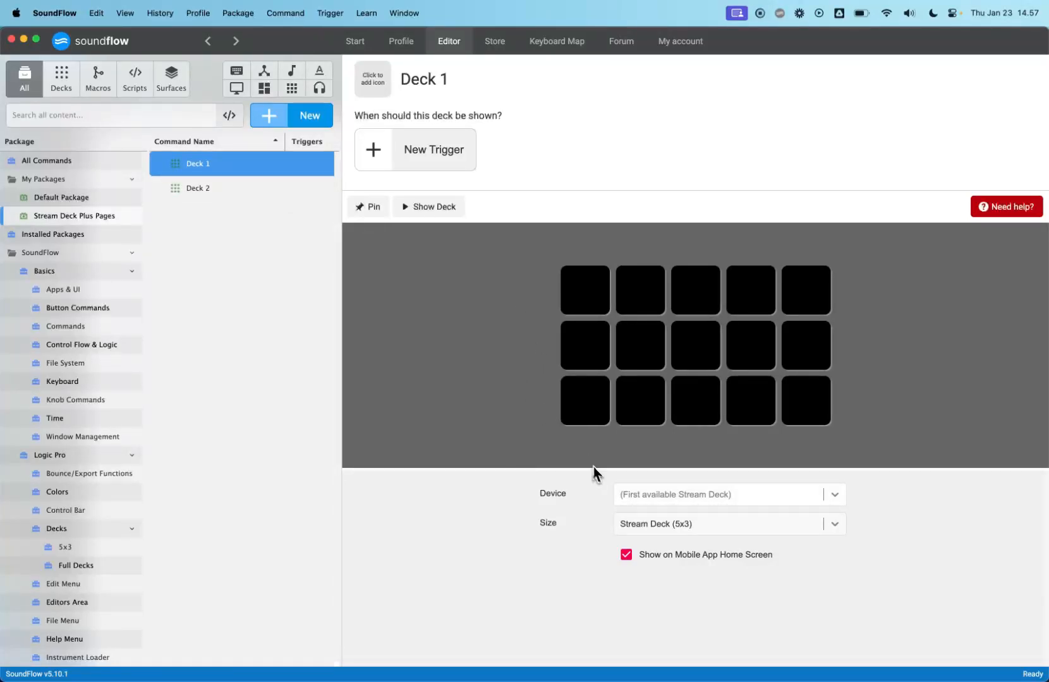
{"action": "left_click", "coordinate": [674, 529]}
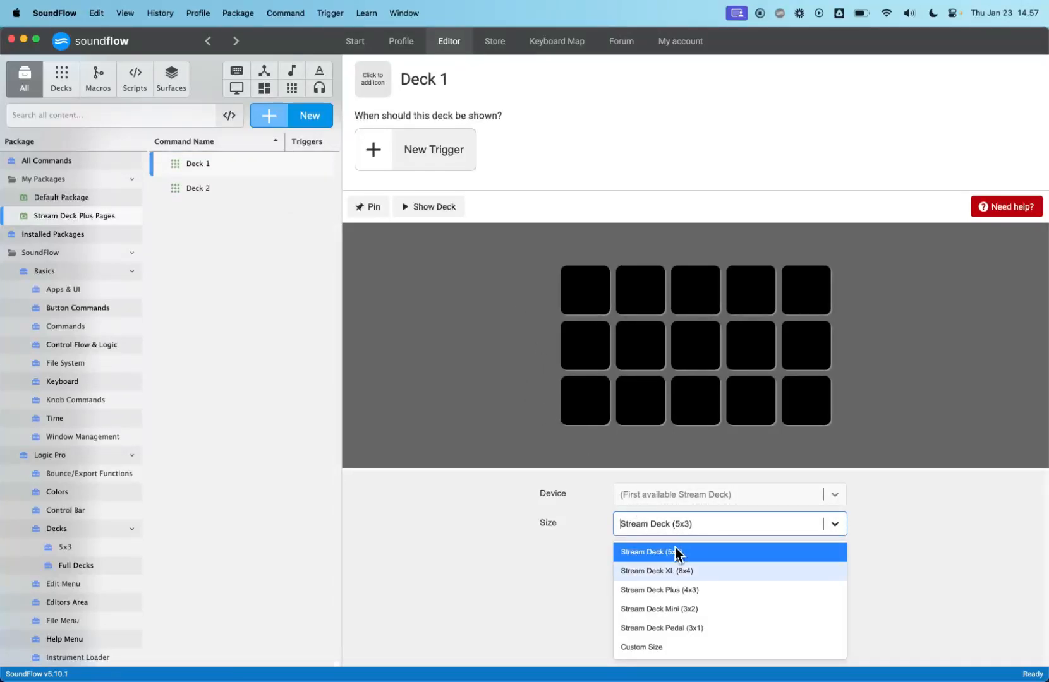
{"action": "left_click", "coordinate": [672, 590]}
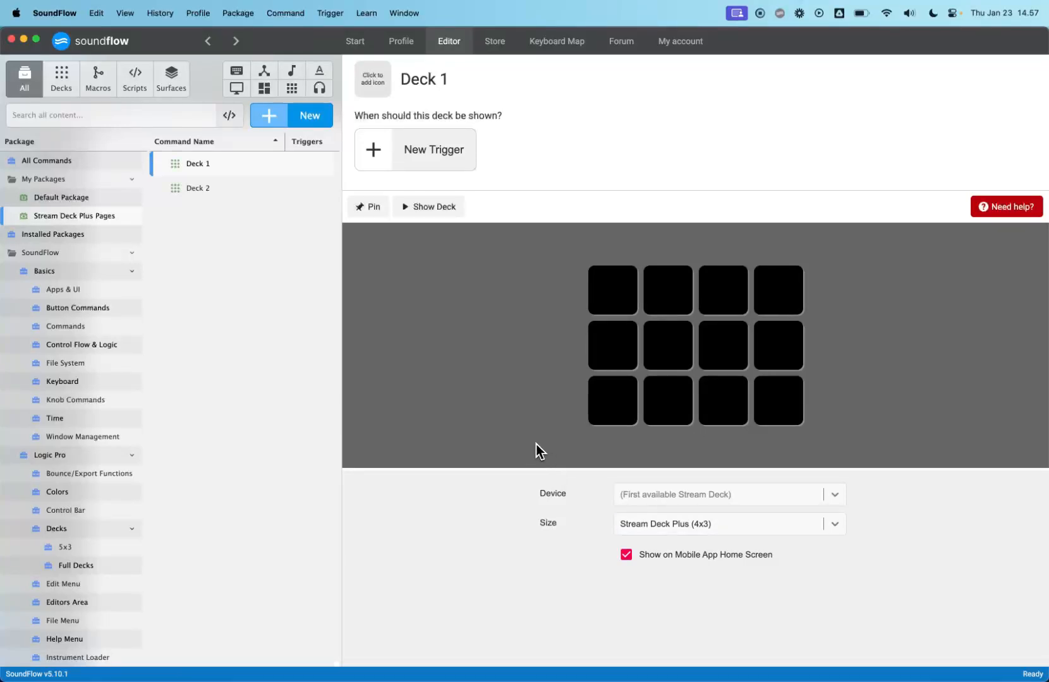
{"action": "left_click", "coordinate": [278, 188]}
{"action": "left_click", "coordinate": [649, 523]}
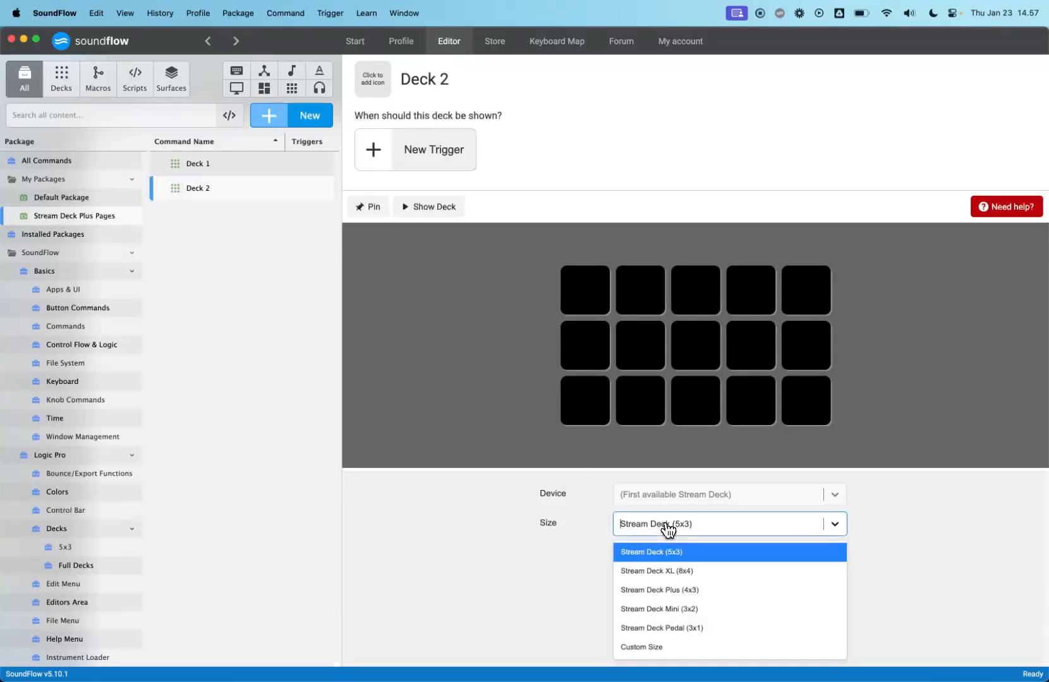
{"action": "left_click", "coordinate": [669, 588]}
- Inspect Deck 1's device options and its key slots without changing them
{"action": "left_click", "coordinate": [240, 165]}
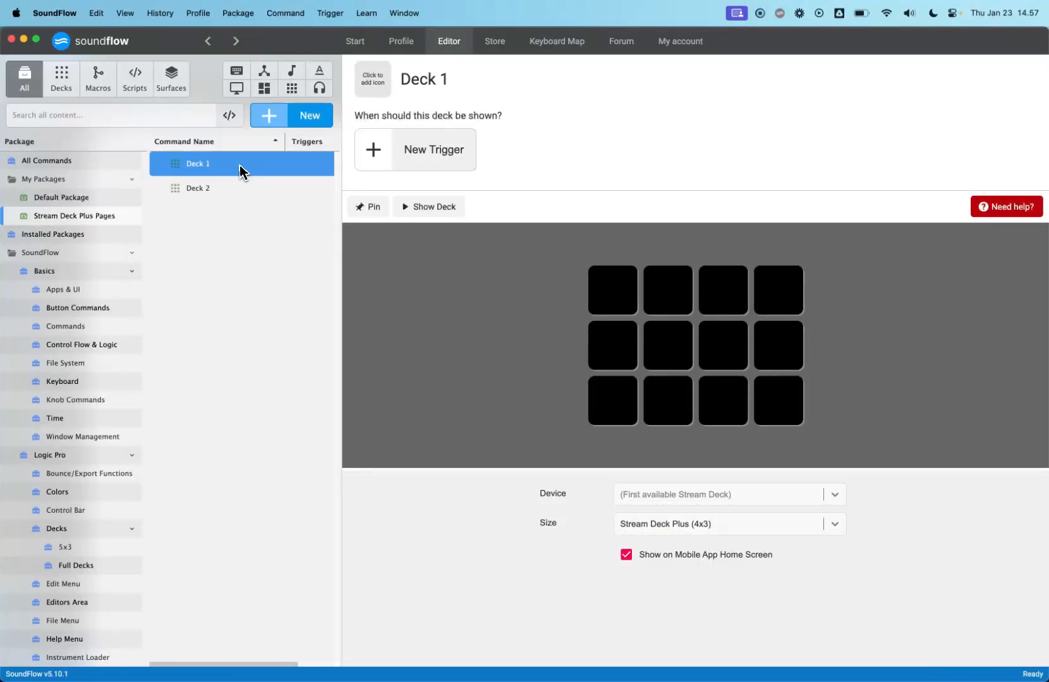
{"action": "left_click", "coordinate": [679, 508]}
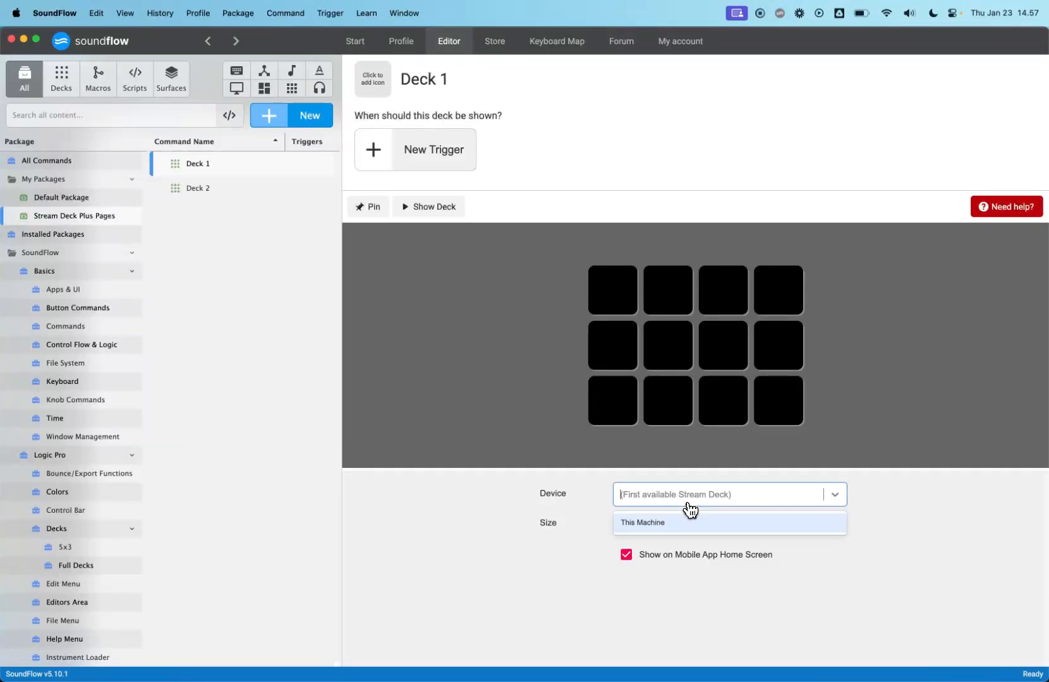
{"action": "left_click", "coordinate": [585, 459]}
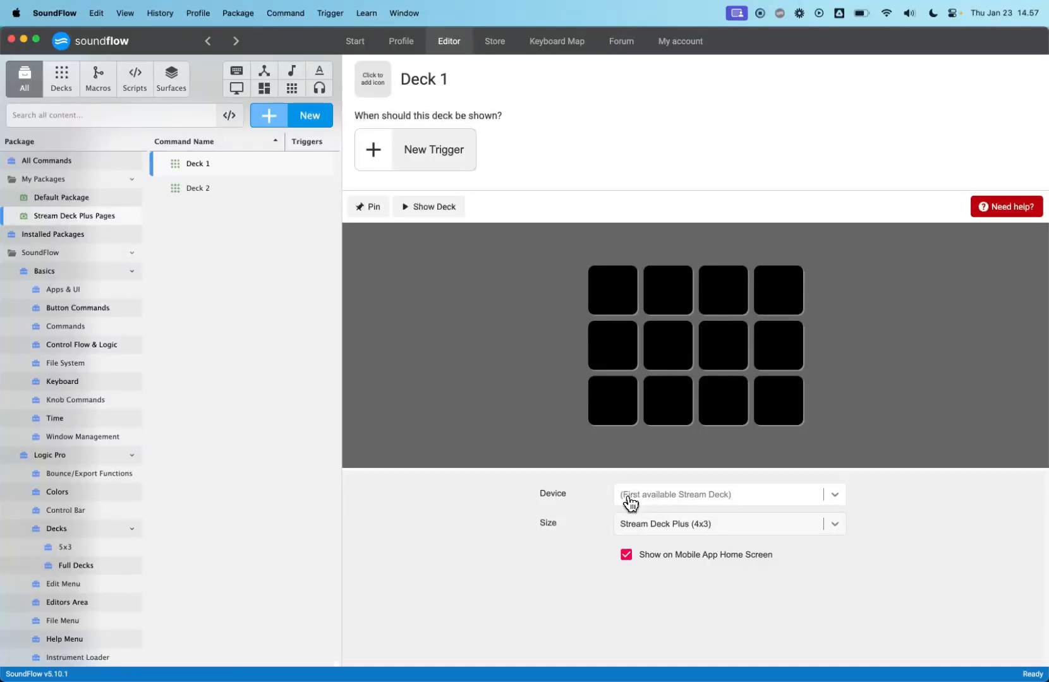
{"action": "left_click", "coordinate": [753, 508]}
{"action": "left_click", "coordinate": [650, 468]}
{"action": "left_click", "coordinate": [611, 412]}
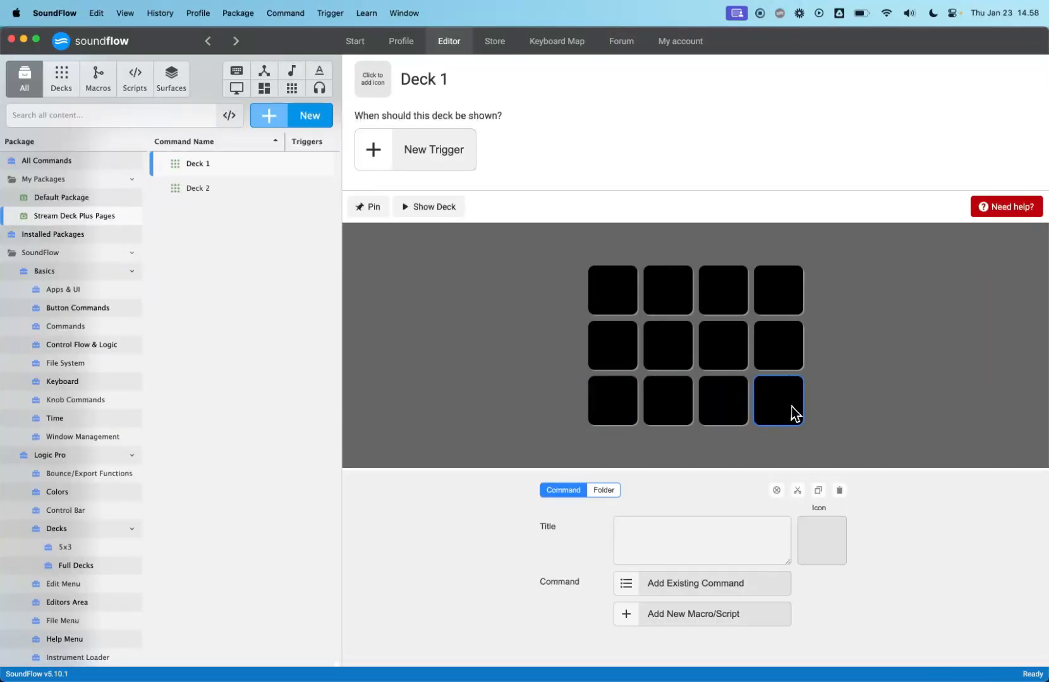
{"action": "left_click", "coordinate": [541, 413]}
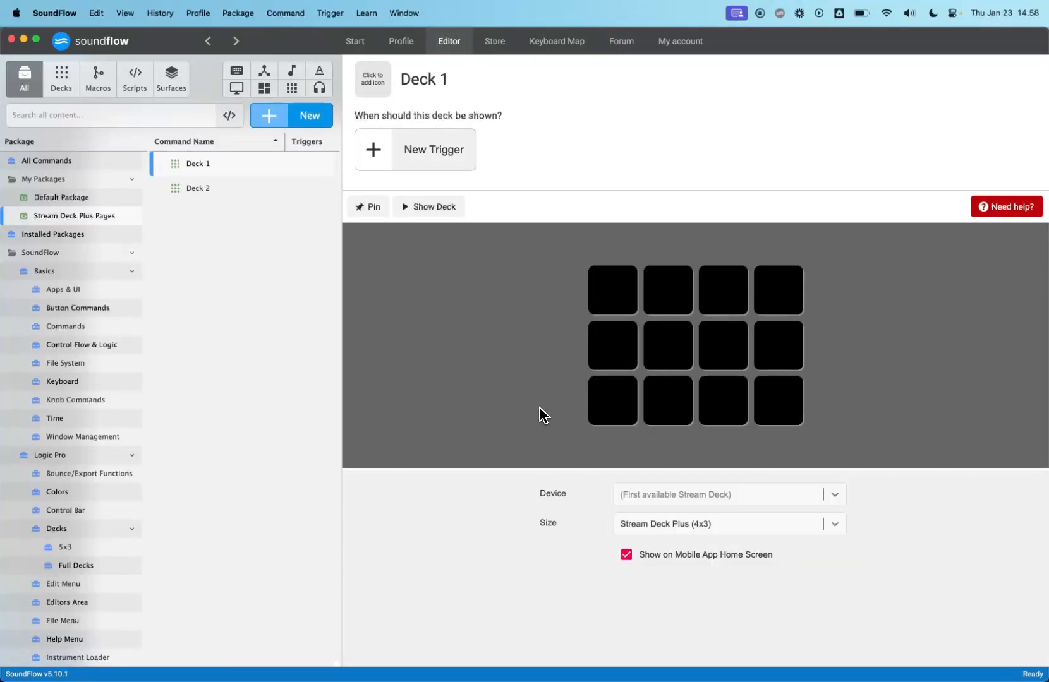
{"action": "left_click", "coordinate": [234, 189]}
{"action": "left_click", "coordinate": [234, 166]}
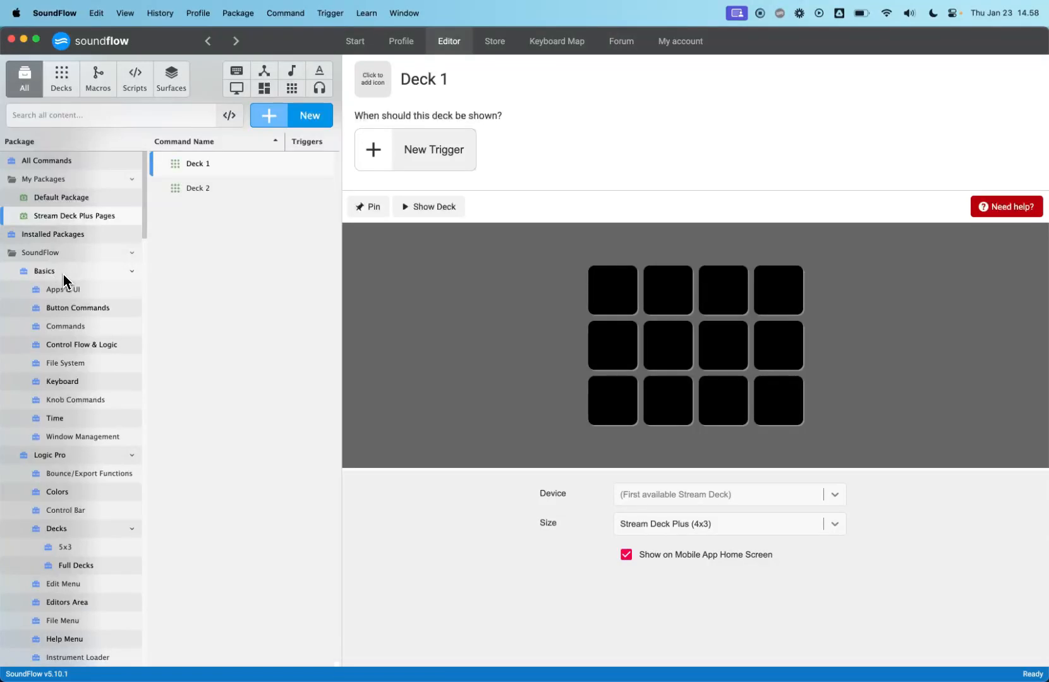
- Examine the Pro Tools Clip Gain factory preset under Knob Commands' Generic Knob Command
{"action": "left_click", "coordinate": [84, 405]}
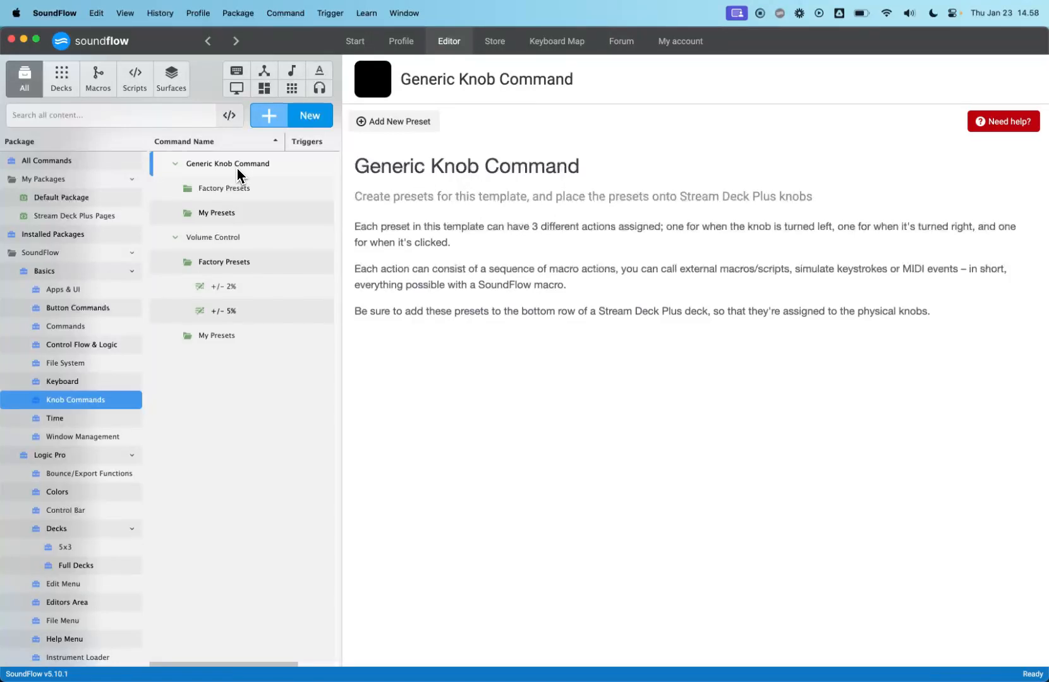
{"action": "left_click", "coordinate": [189, 190]}
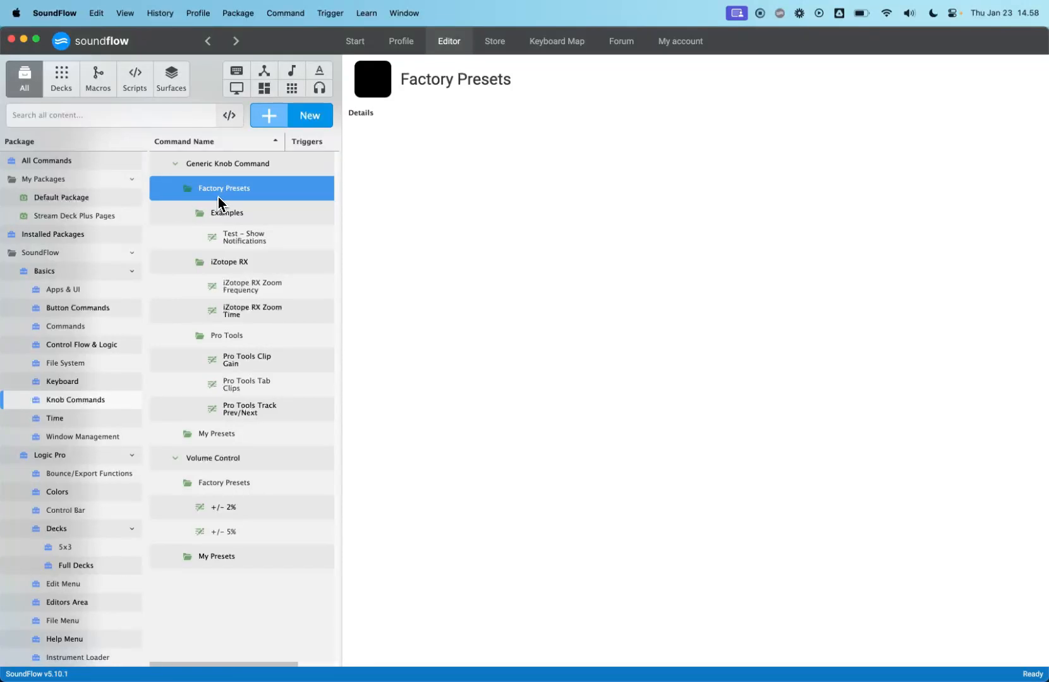
{"action": "left_click", "coordinate": [268, 355]}
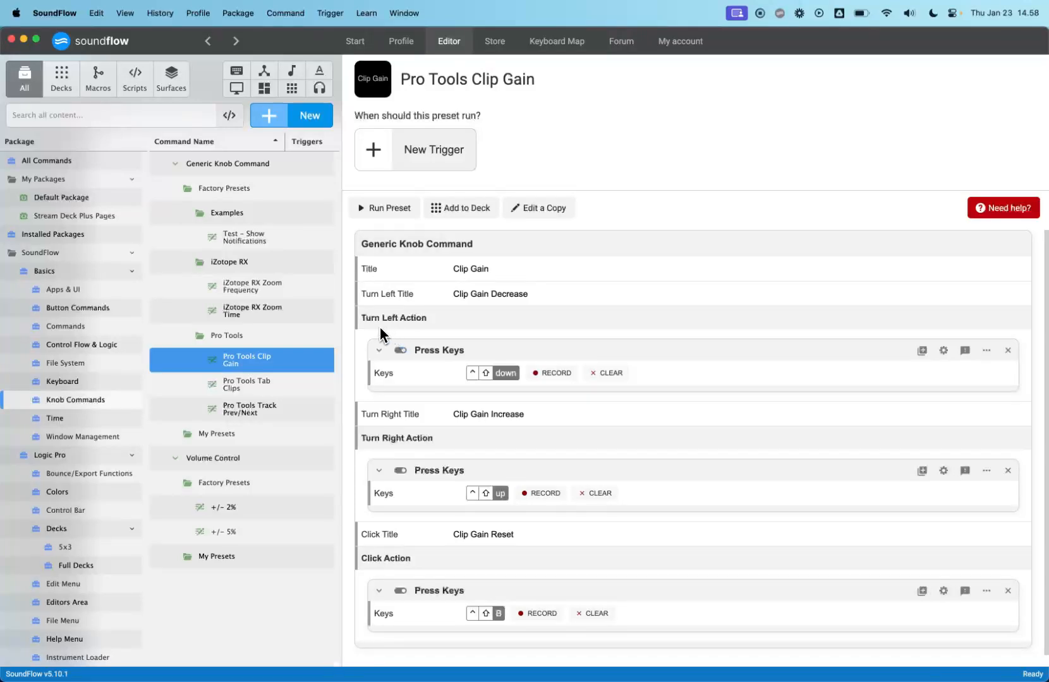
{"action": "scroll", "coordinate": [380, 329], "scroll_direction": "down", "scroll_amount": 1}
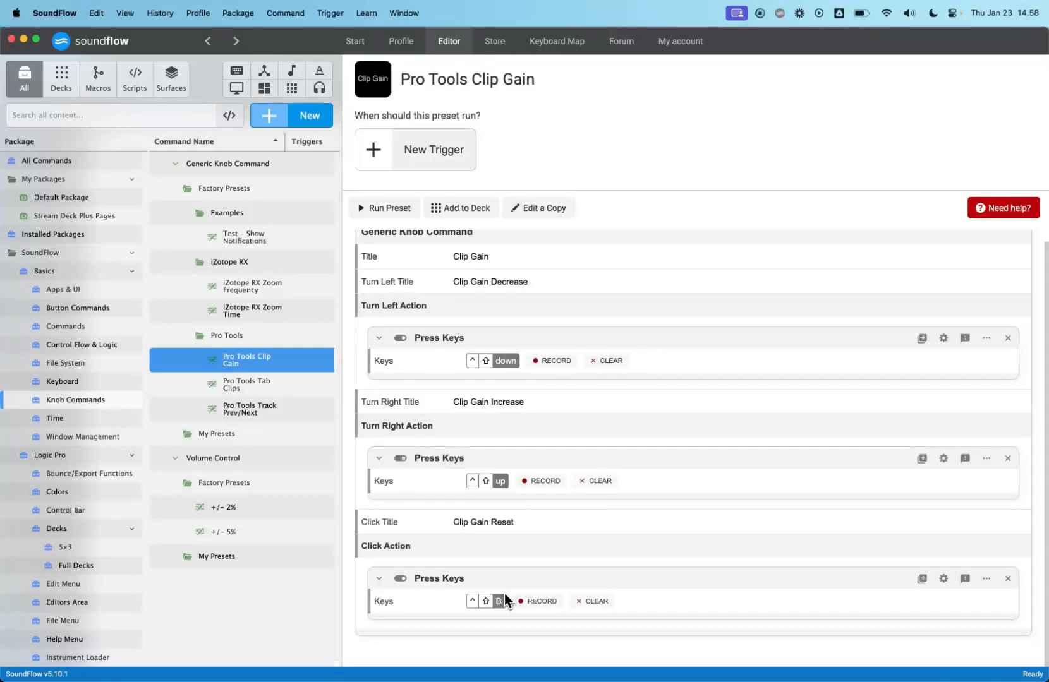
{"action": "scroll", "coordinate": [509, 587], "scroll_direction": "up", "scroll_amount": 1}
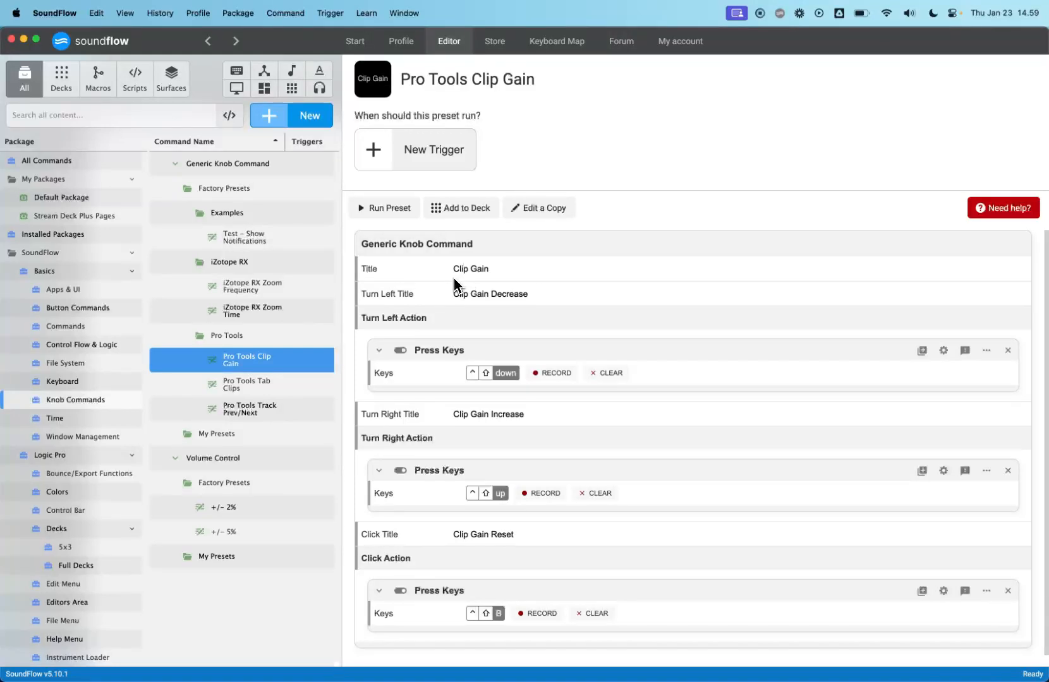
- Browse the Generic Knob Command preset folders and reopen the Generic Knob Command template
{"action": "left_click", "coordinate": [188, 190]}
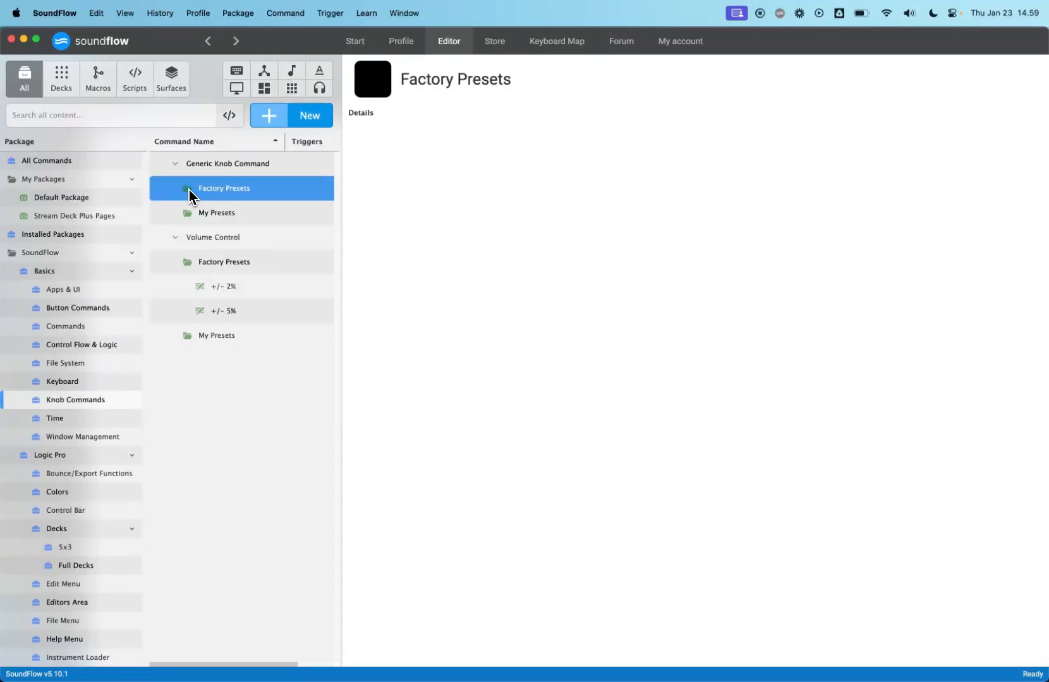
{"action": "left_click", "coordinate": [222, 215]}
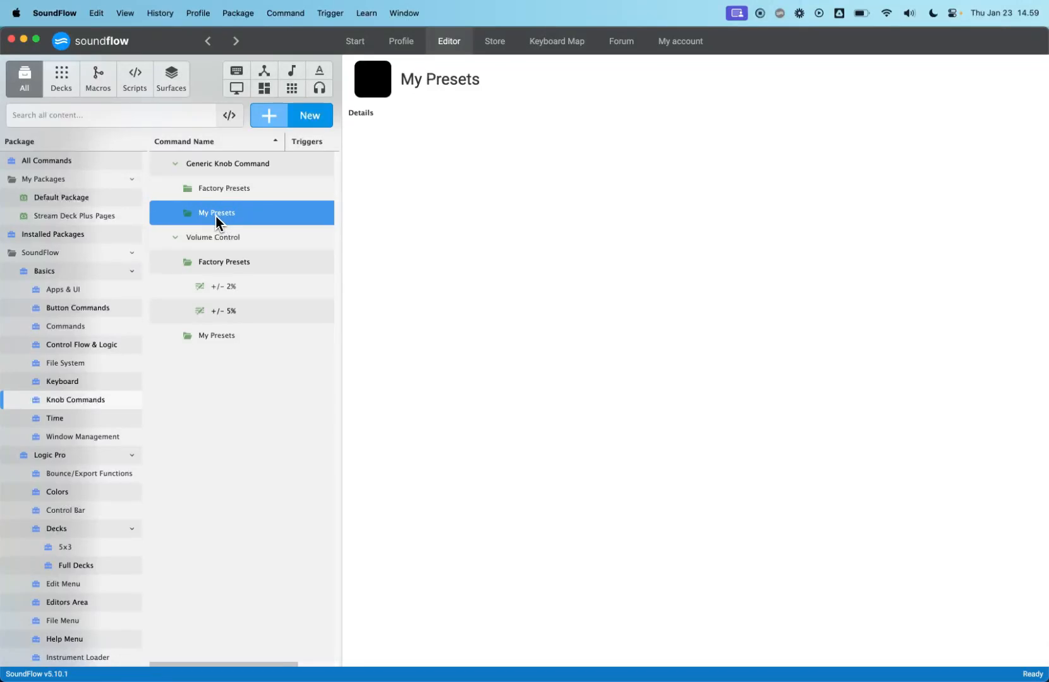
{"action": "left_click", "coordinate": [101, 216]}
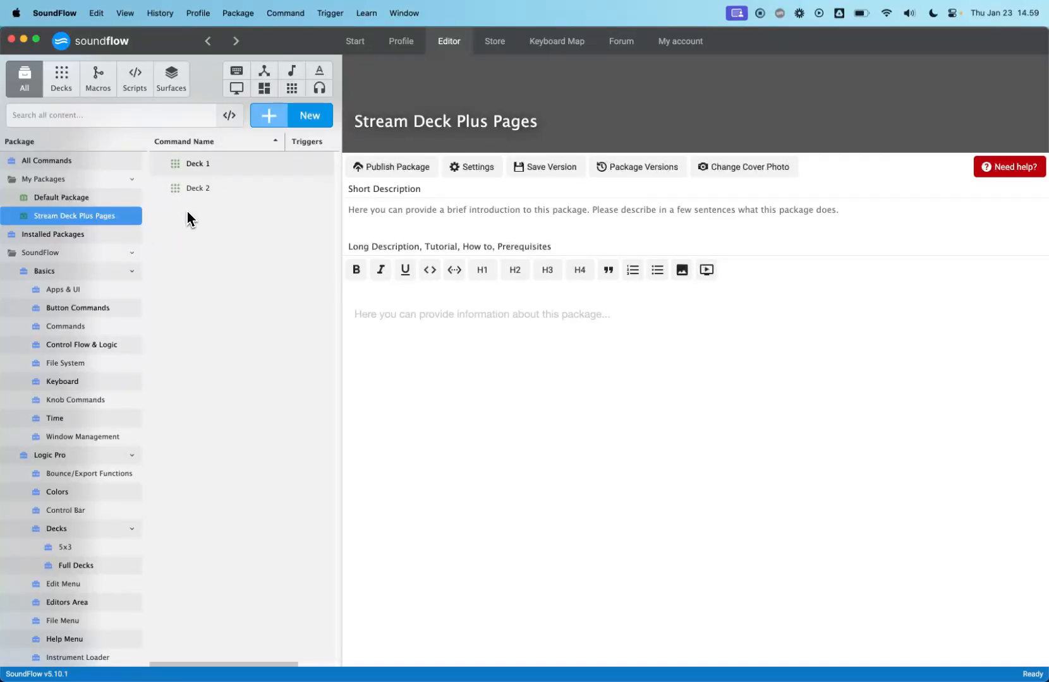
{"action": "left_click", "coordinate": [102, 400]}
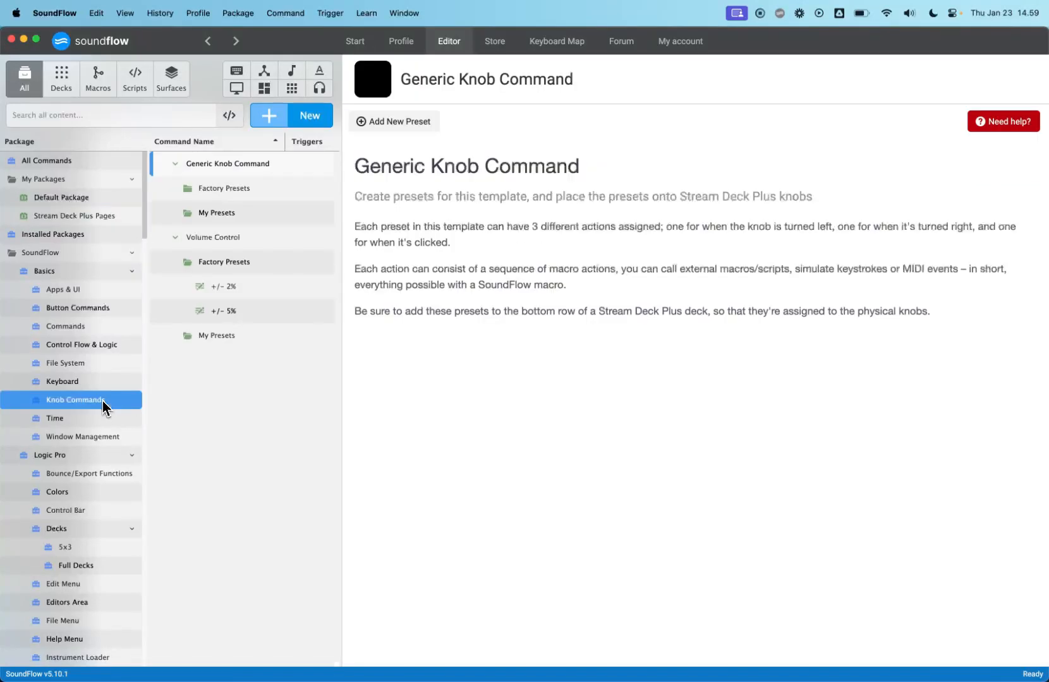
{"action": "left_click", "coordinate": [235, 218]}
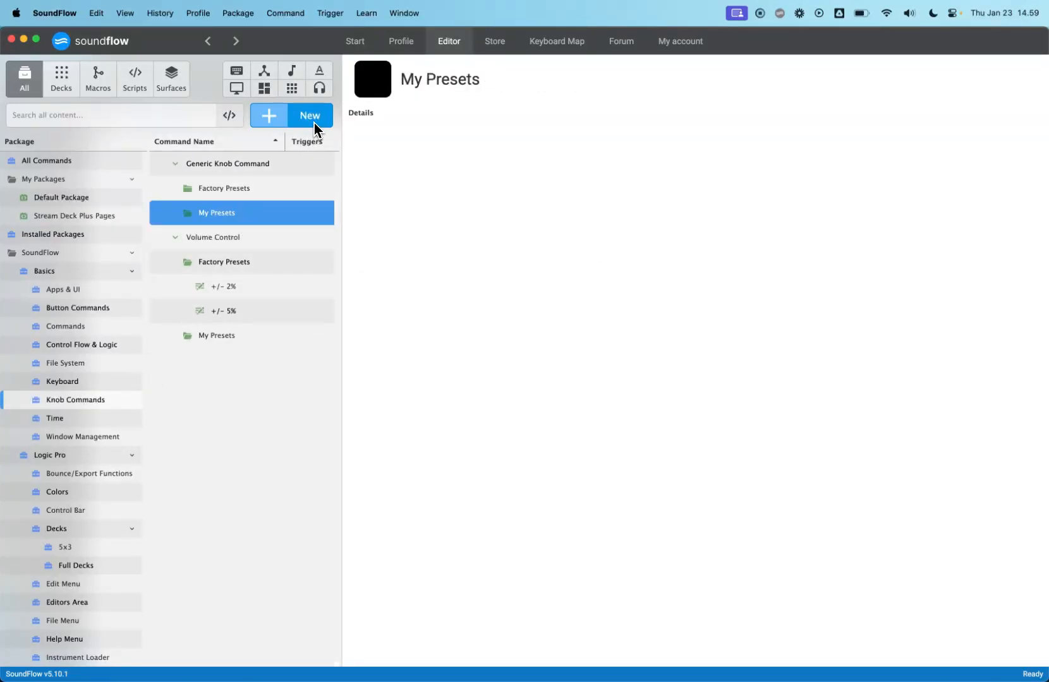
{"action": "left_click", "coordinate": [247, 169]}
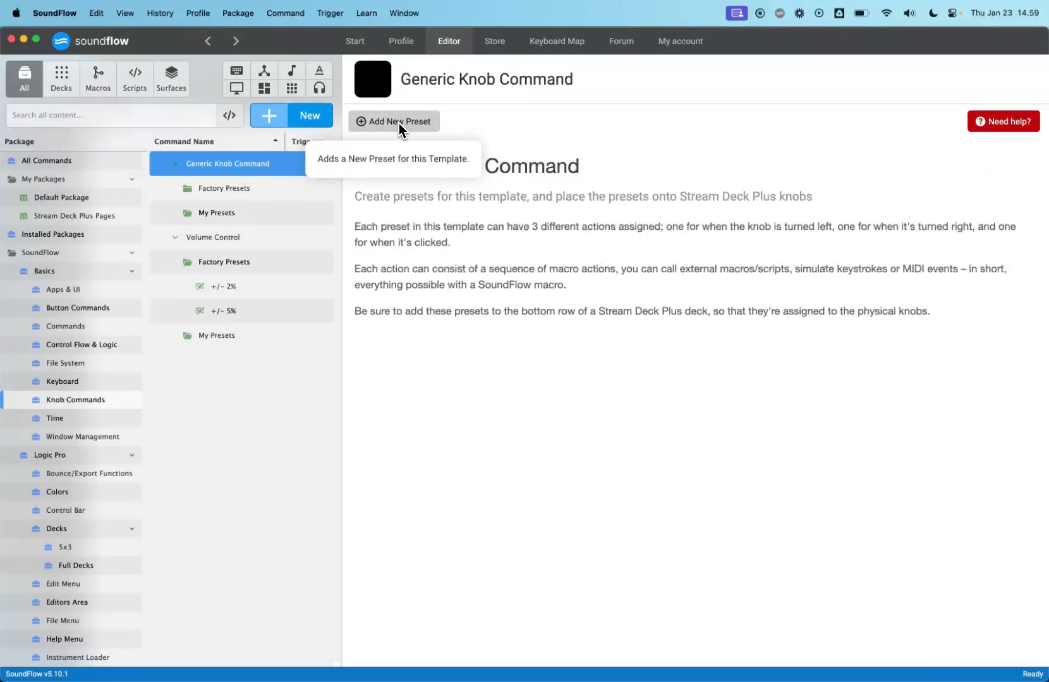
- Create a new Generic Knob Command preset named "Deck 1 Page Turner" in My Presets
{"action": "left_click", "coordinate": [243, 215]}
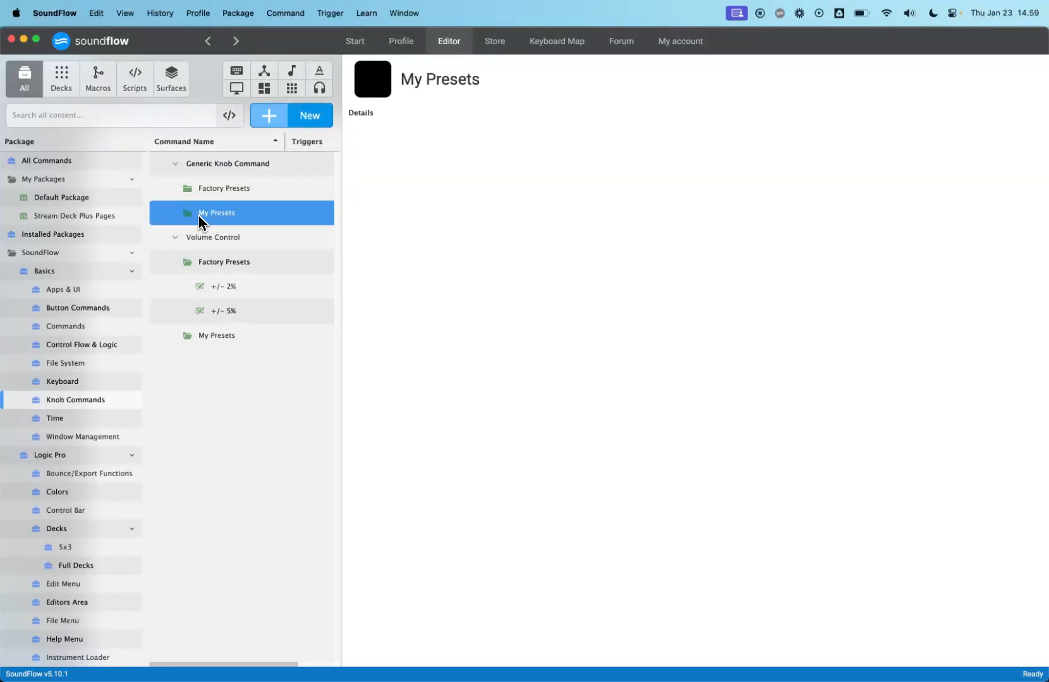
{"action": "left_click", "coordinate": [314, 120]}
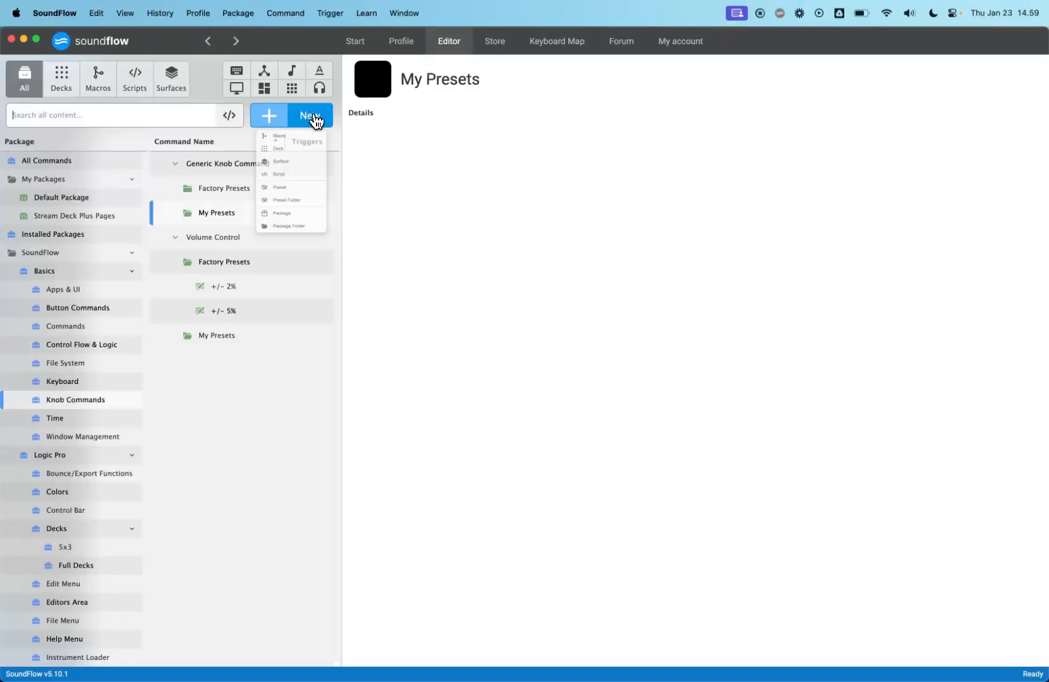
{"action": "left_click", "coordinate": [287, 256]}
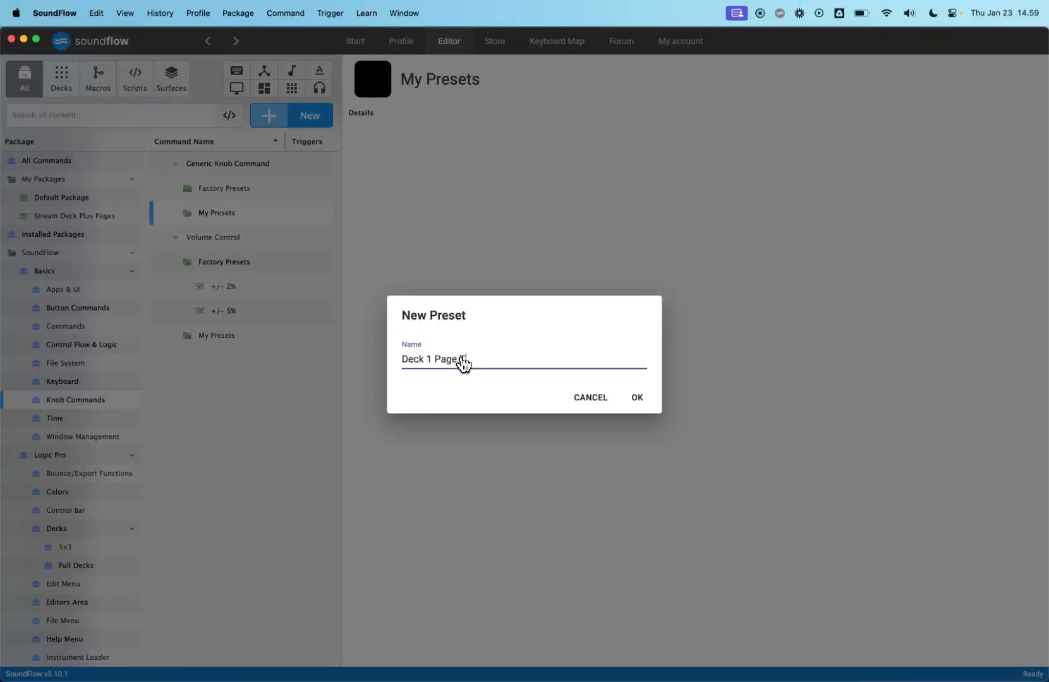
{"action": "key", "text": "Return"}
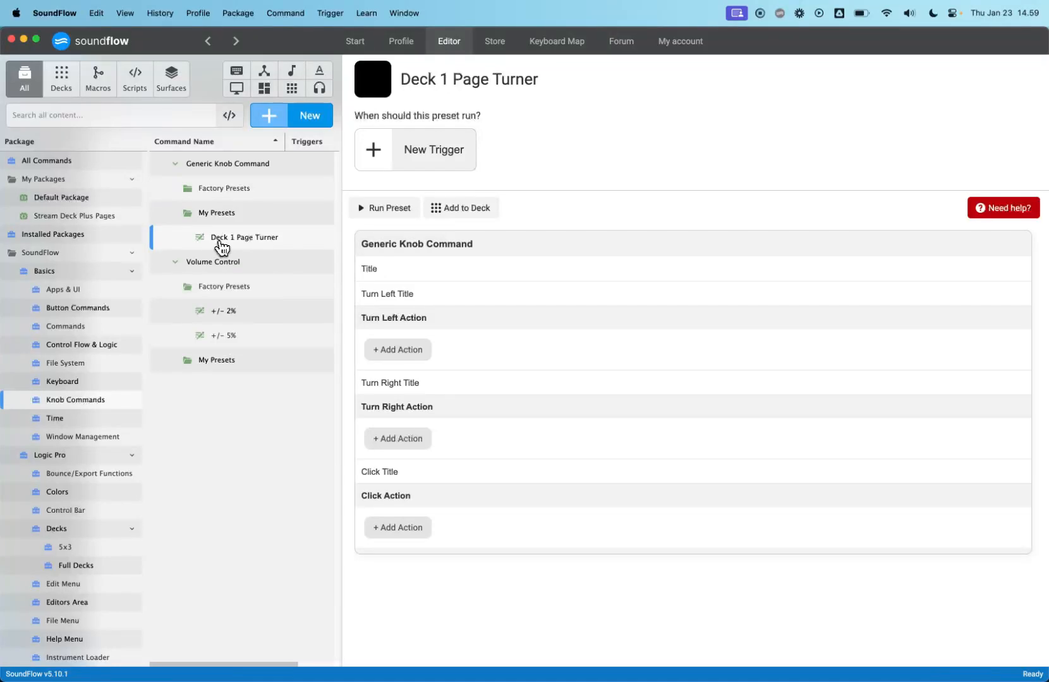
- Compare Deck 1's key layout with the Deck 1 Page Turner preset without changing either
{"action": "left_click", "coordinate": [114, 218]}
{"action": "left_click", "coordinate": [222, 168]}
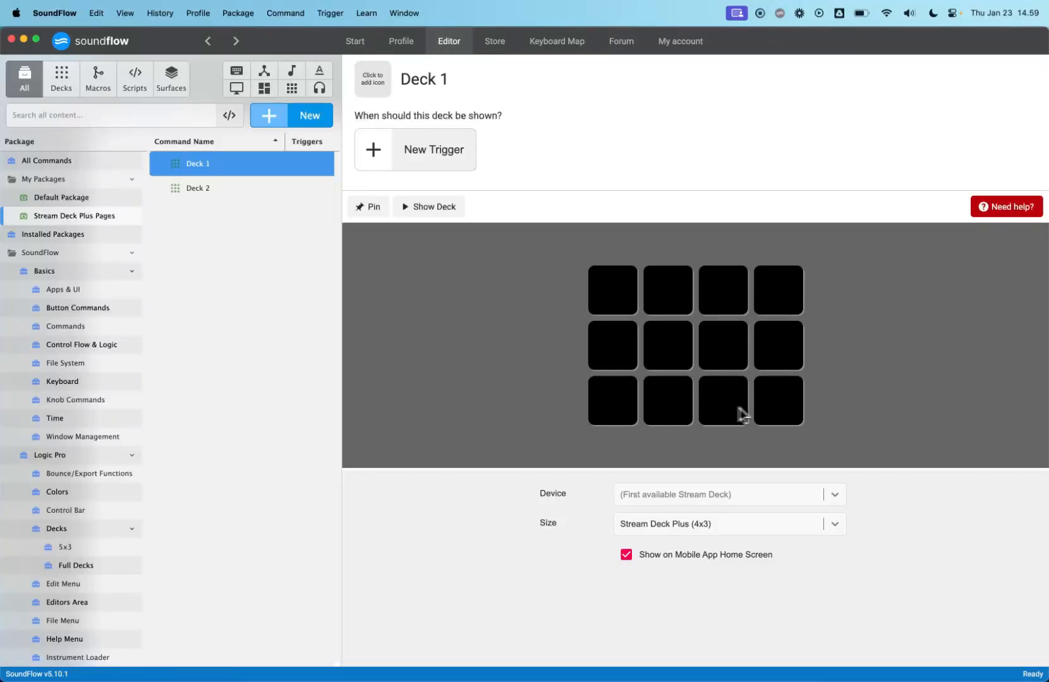
{"action": "left_click", "coordinate": [613, 402]}
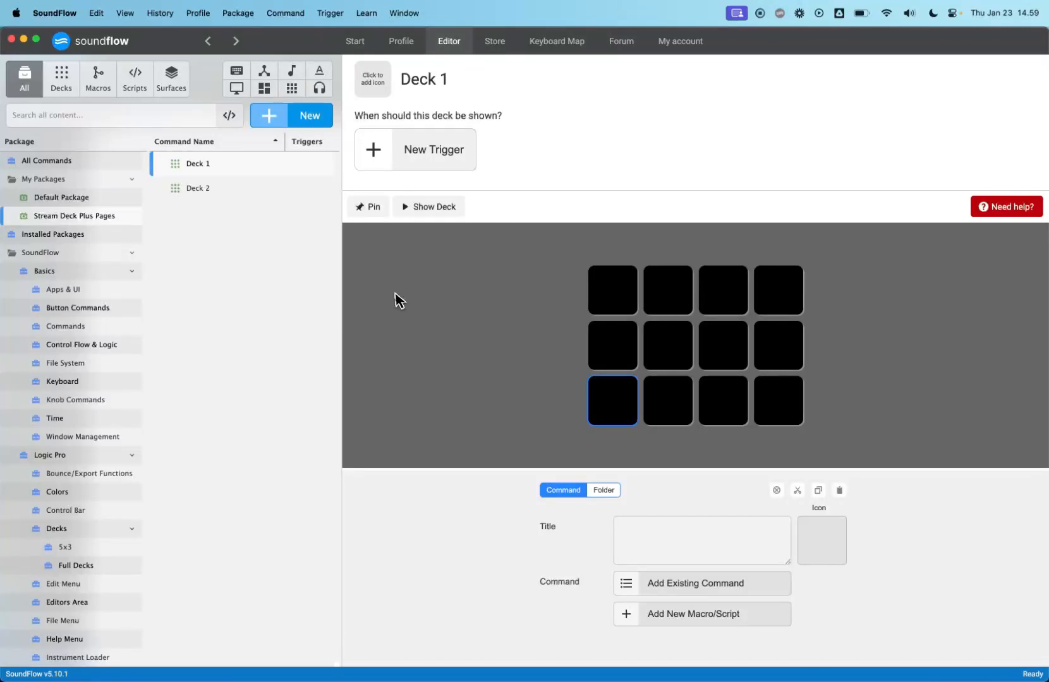
{"action": "left_click", "coordinate": [75, 404]}
{"action": "left_click", "coordinate": [244, 239]}
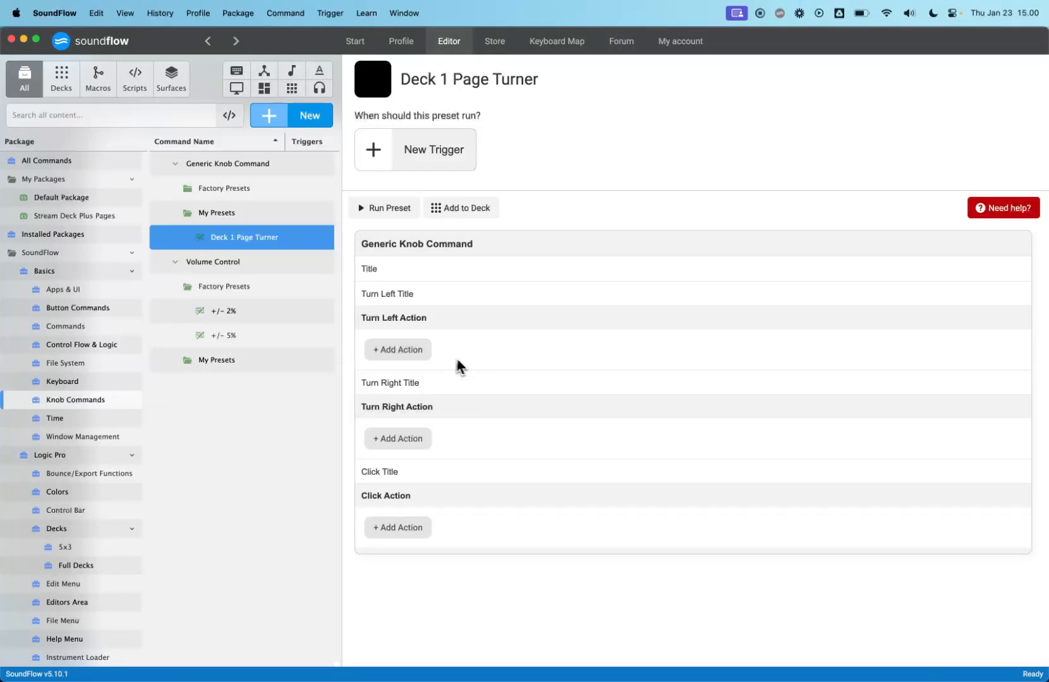
{"action": "left_click", "coordinate": [109, 218]}
{"action": "left_click", "coordinate": [214, 166]}
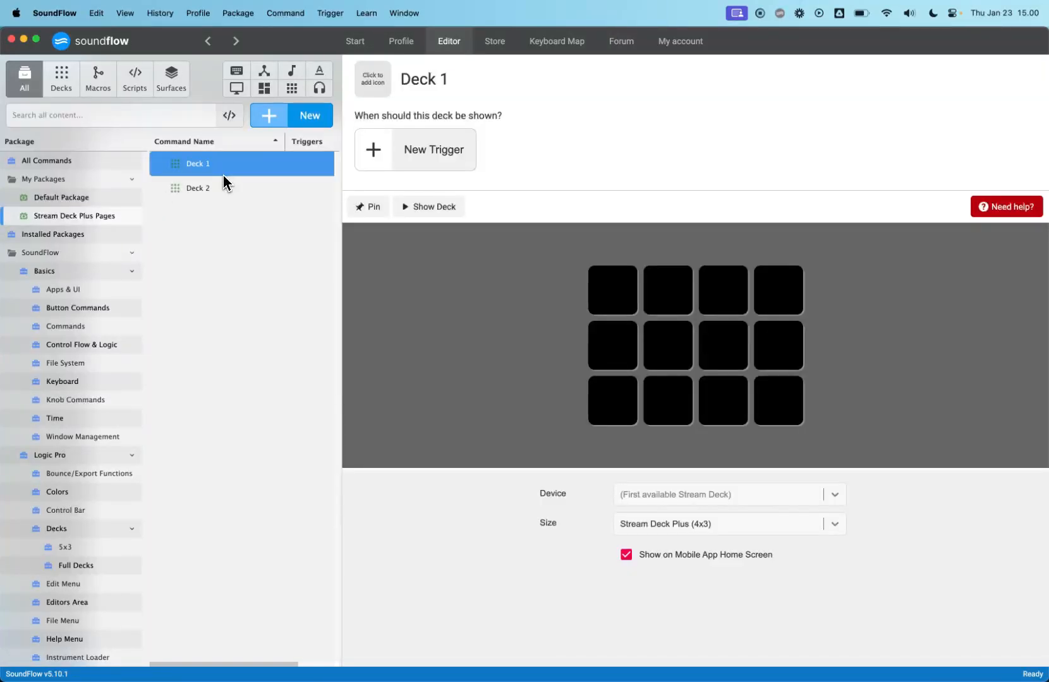
{"action": "left_click", "coordinate": [103, 400]}
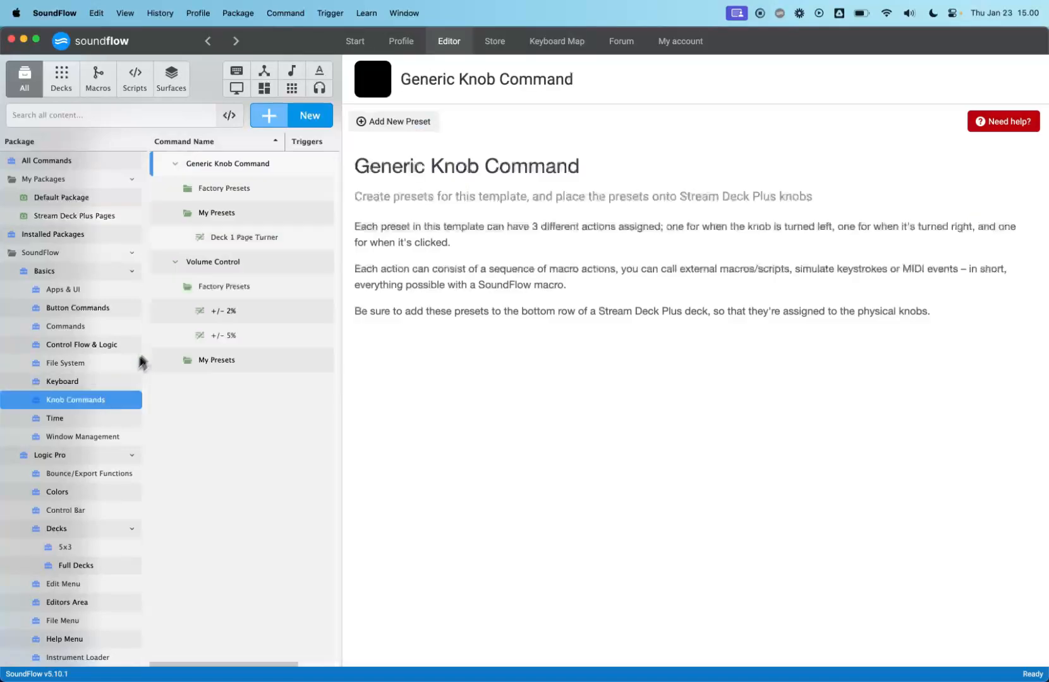
{"action": "left_click", "coordinate": [263, 239]}
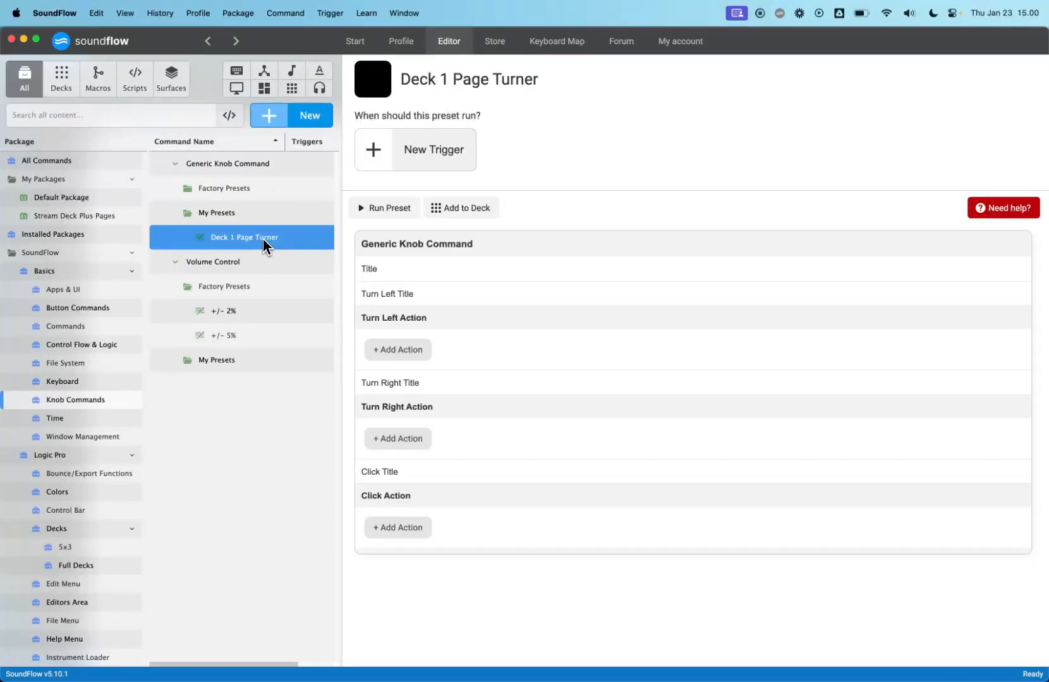
- Duplicate the Deck 1 Page Turner preset and rename the copy "Deck 2 Page Turner"
{"action": "key", "text": "super+d"}
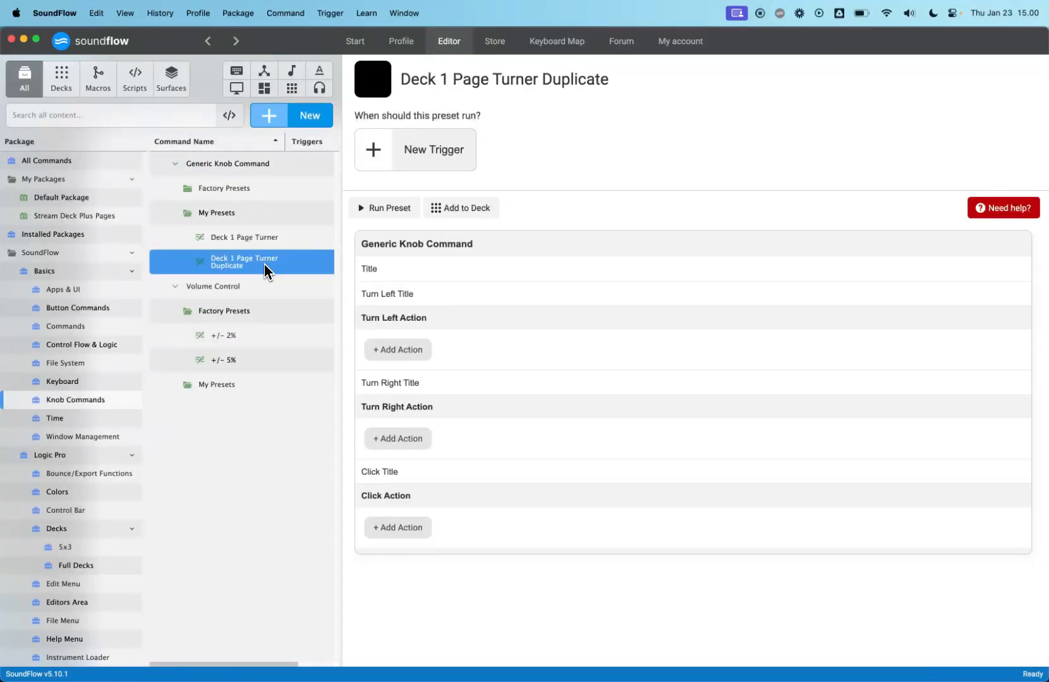
{"action": "double_click", "coordinate": [264, 266]}
{"action": "key", "text": "Right"}
{"action": "key", "text": "shift+alt+Left"}
{"action": "key", "text": "shift+alt+Left"}
{"action": "key", "text": "shift+alt+Left"}
{"action": "key", "text": "shift+alt+Left"}
{"action": "type", "text": "2 "}
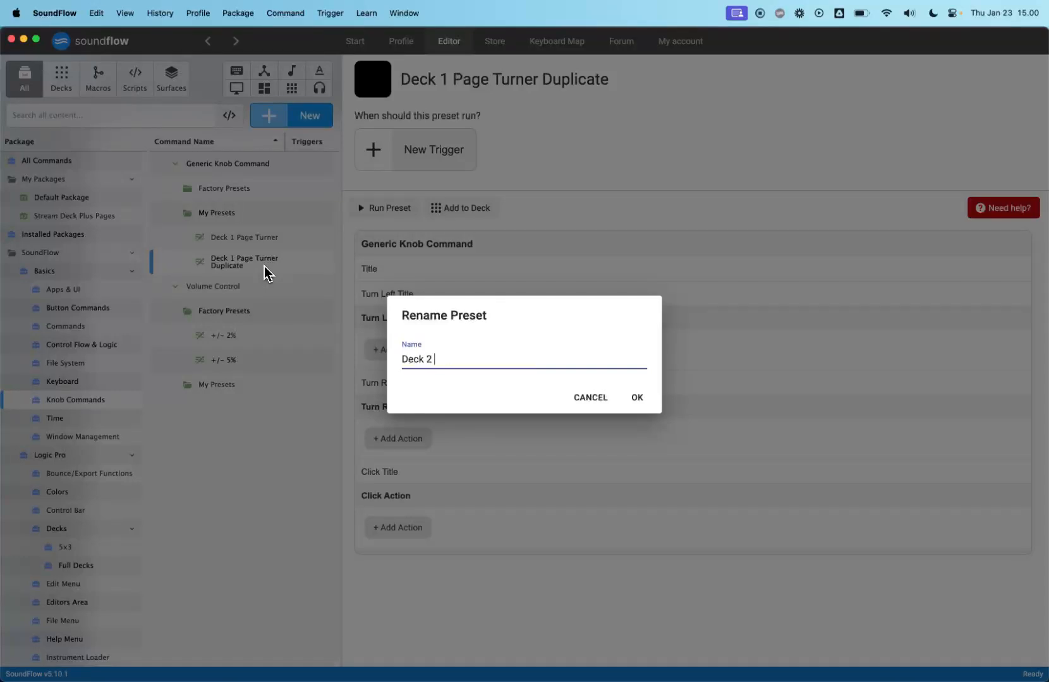
{"action": "type", "text": "Page Turner"}
{"action": "key", "text": "Return"}
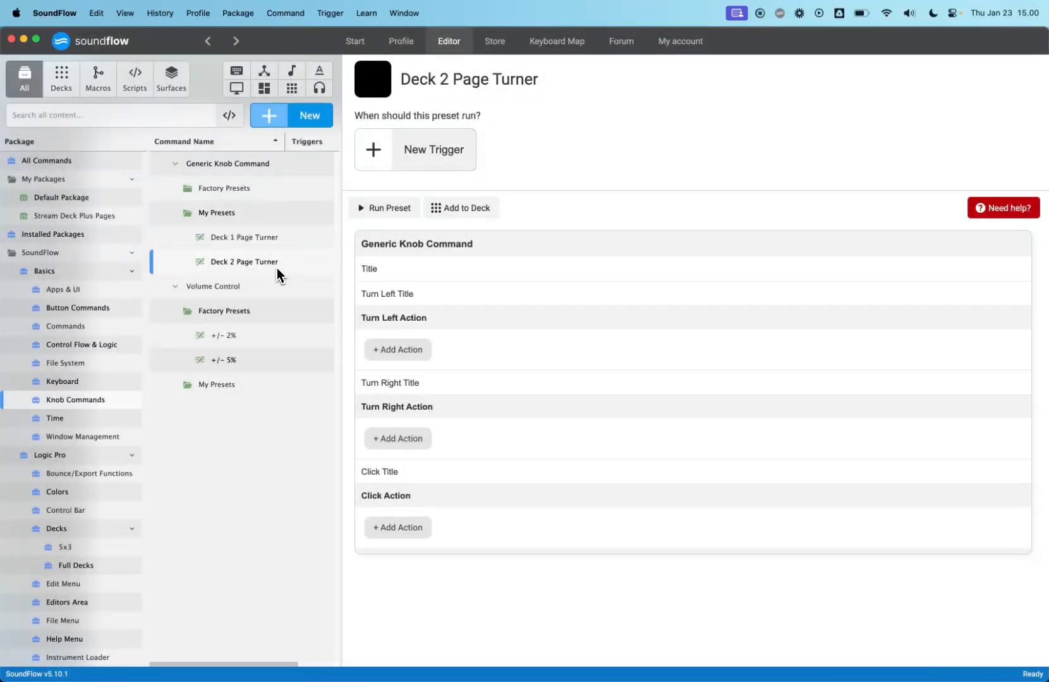
- Duplicate the Deck 2 Page Turner preset and rename the copy "Deck 3 Page Turner"
{"action": "left_click", "coordinate": [276, 267]}
{"action": "key", "text": "super+d"}
{"action": "double_click", "coordinate": [273, 288]}
{"action": "key", "text": "Right"}
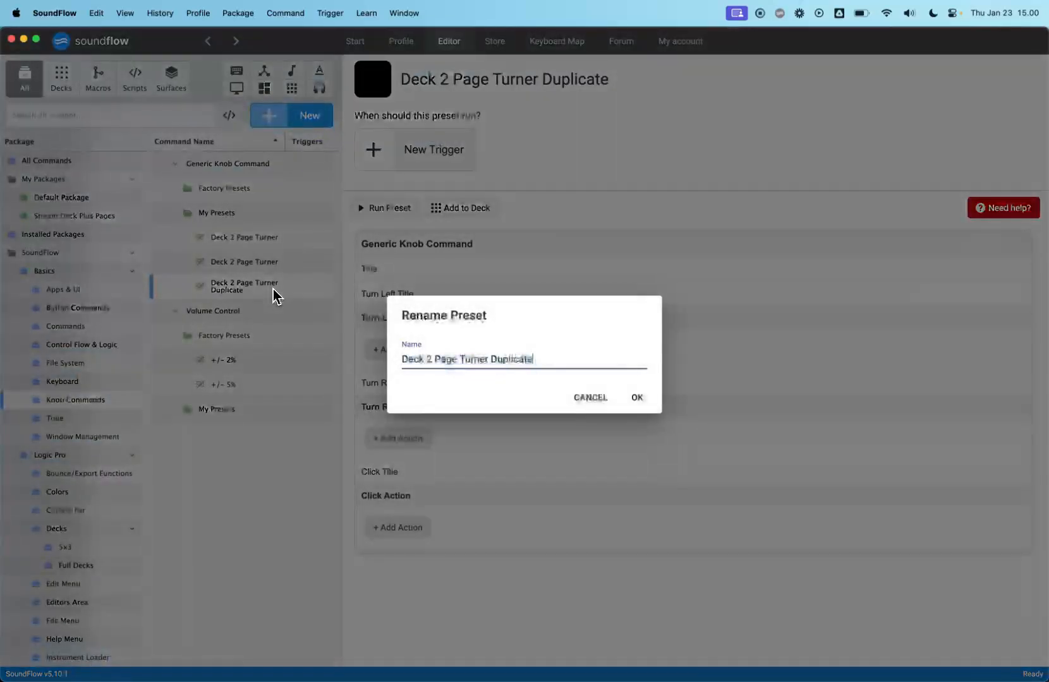
{"action": "key", "text": "shift+alt+Left"}
{"action": "key", "text": "shift+alt+Left"}
{"action": "key", "text": "shift+alt+Left"}
{"action": "key", "text": "shift+alt+Left"}
{"action": "type", "text": "3 Page"}
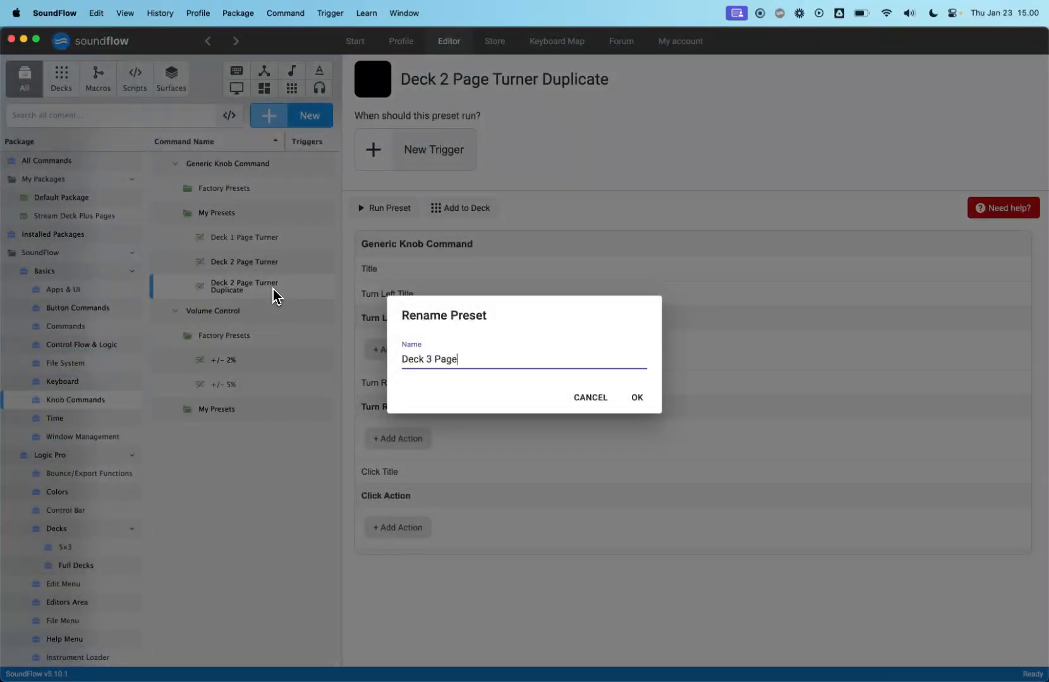
{"action": "type", "text": " Turner"}
{"action": "key", "text": "Return"}
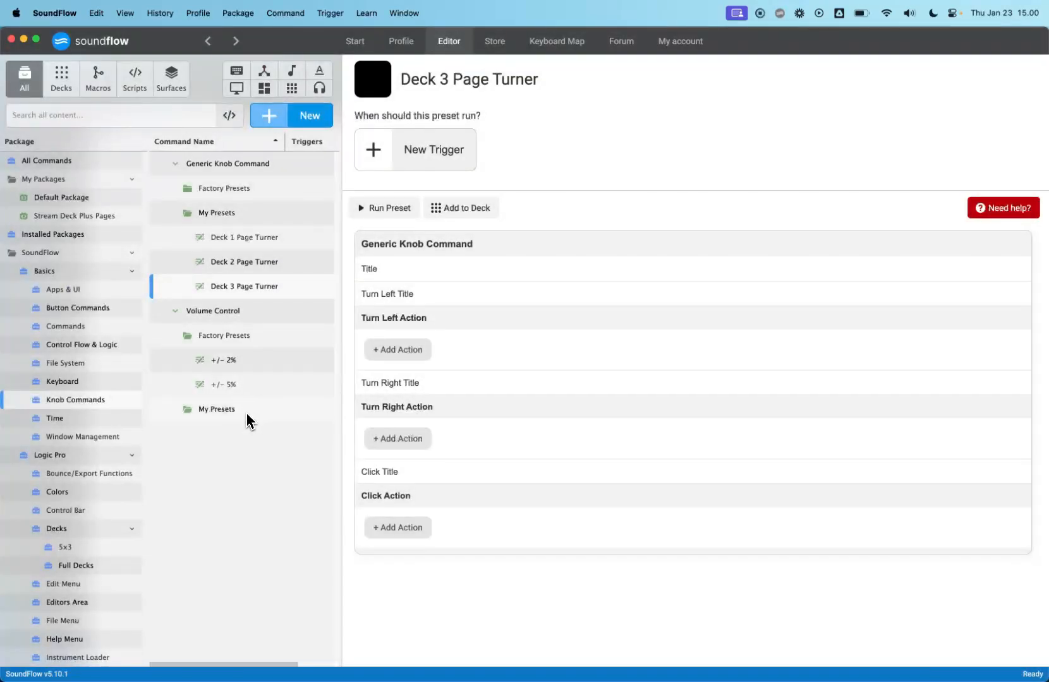
- Give Deck 1's top-left key the title "Deck 1"
{"action": "left_click", "coordinate": [252, 238]}
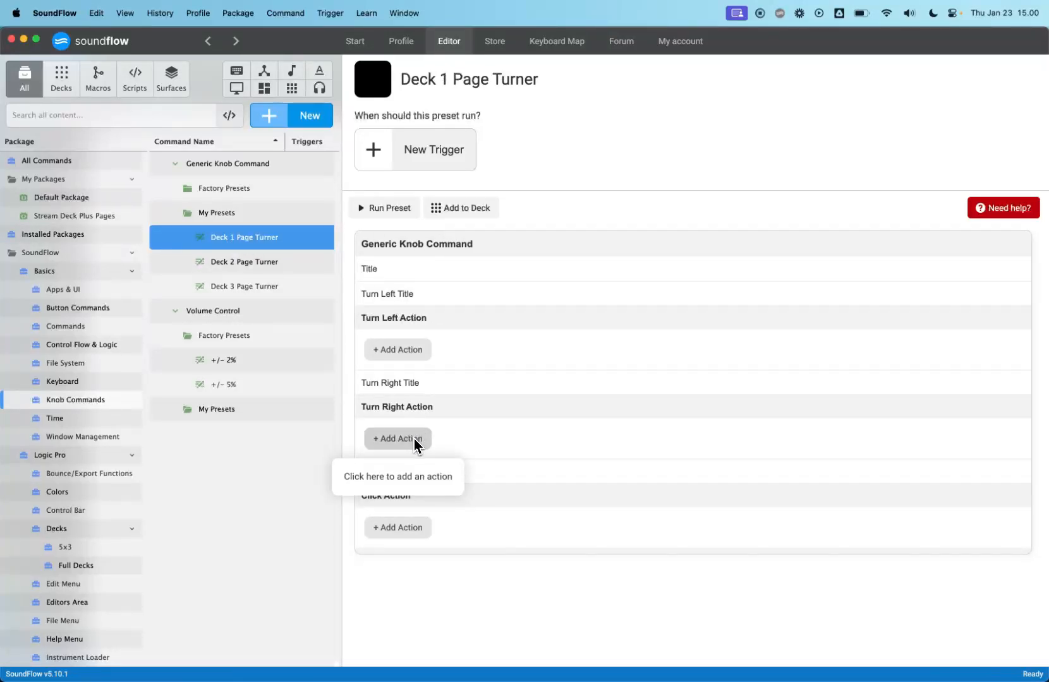
{"action": "left_click", "coordinate": [251, 272]}
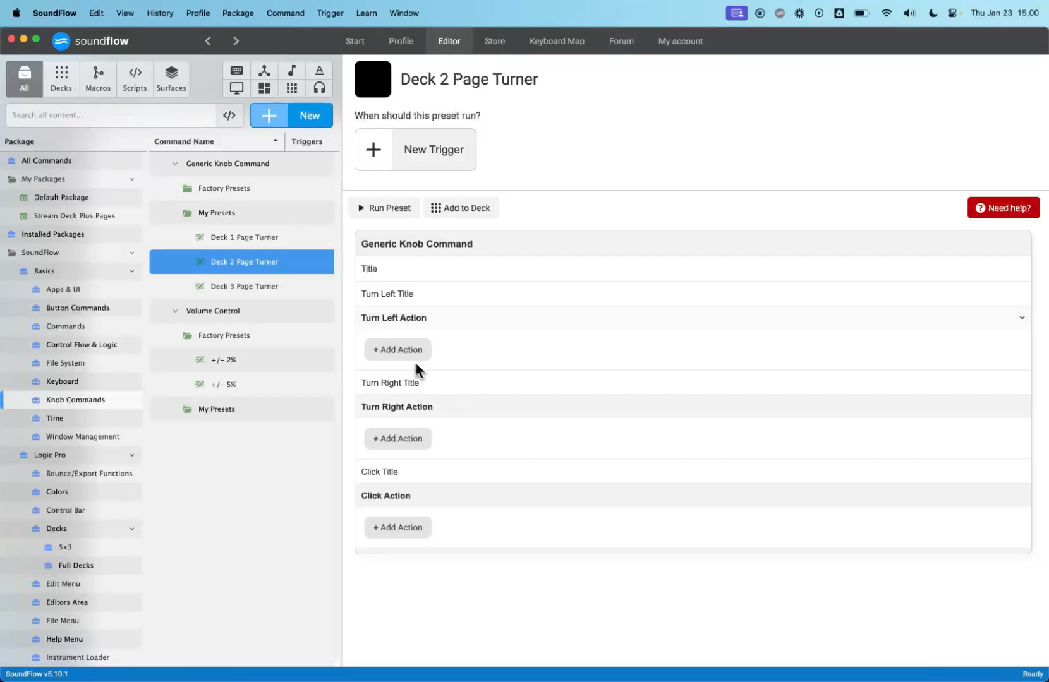
{"action": "left_click", "coordinate": [118, 217]}
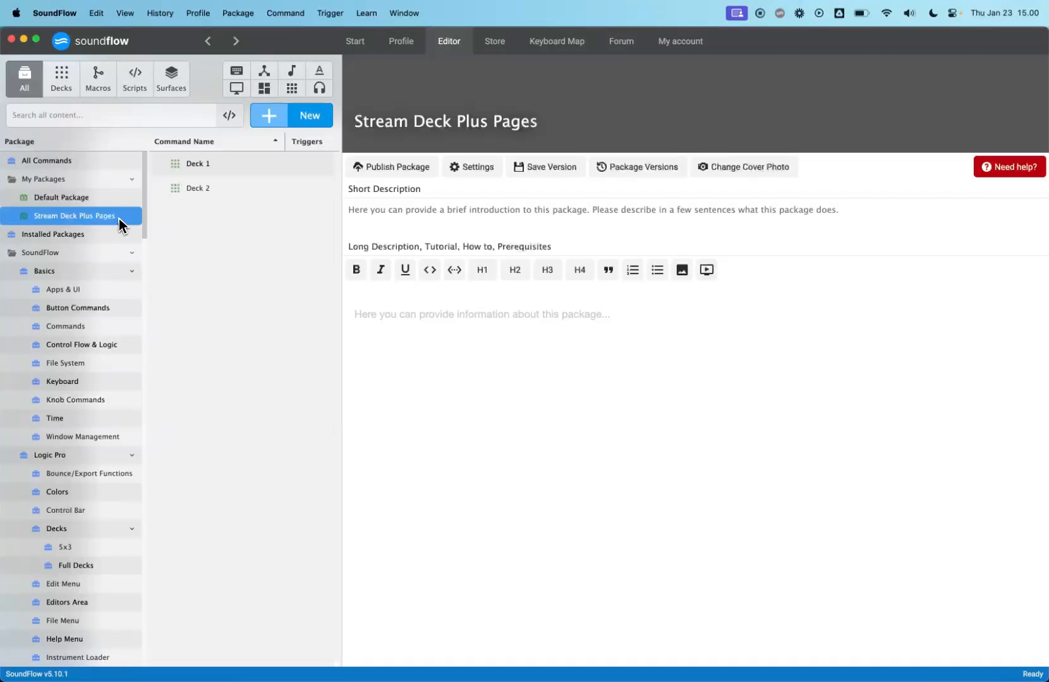
{"action": "left_click", "coordinate": [230, 190]}
{"action": "left_click", "coordinate": [229, 172]}
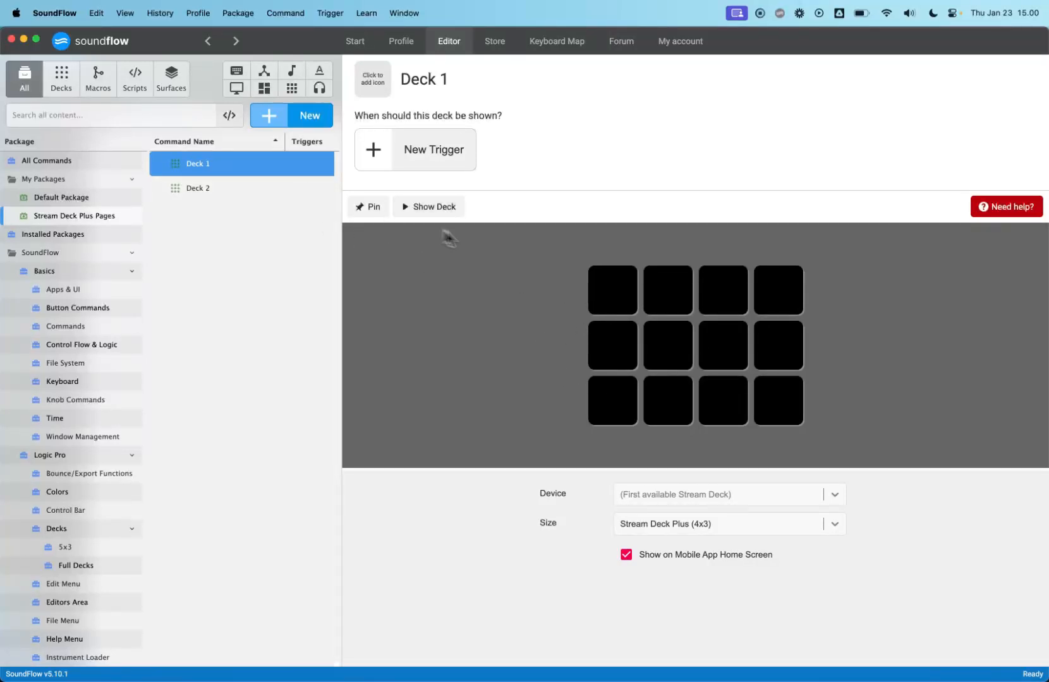
{"action": "left_click", "coordinate": [619, 301]}
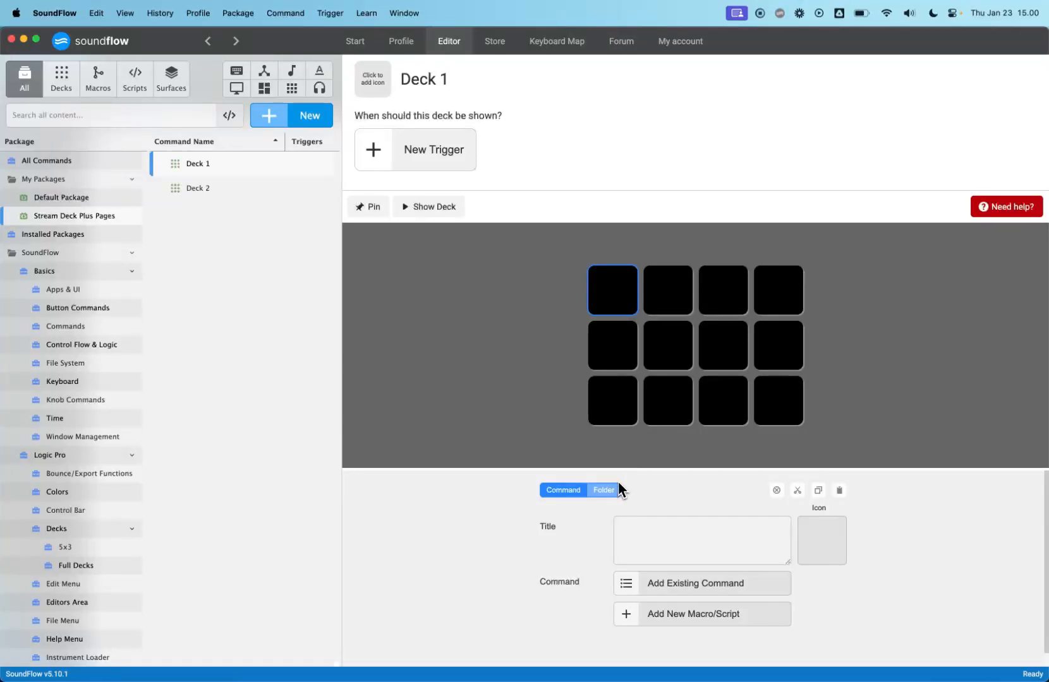
{"action": "left_click", "coordinate": [655, 547]}
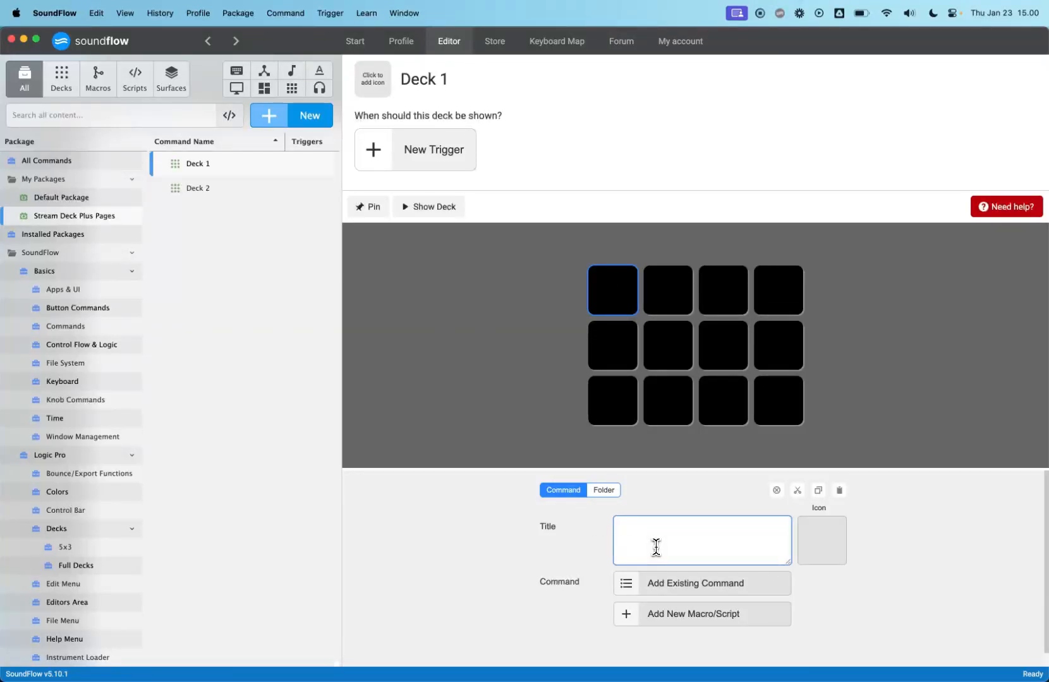
{"action": "type", "text": "Deck 1"}
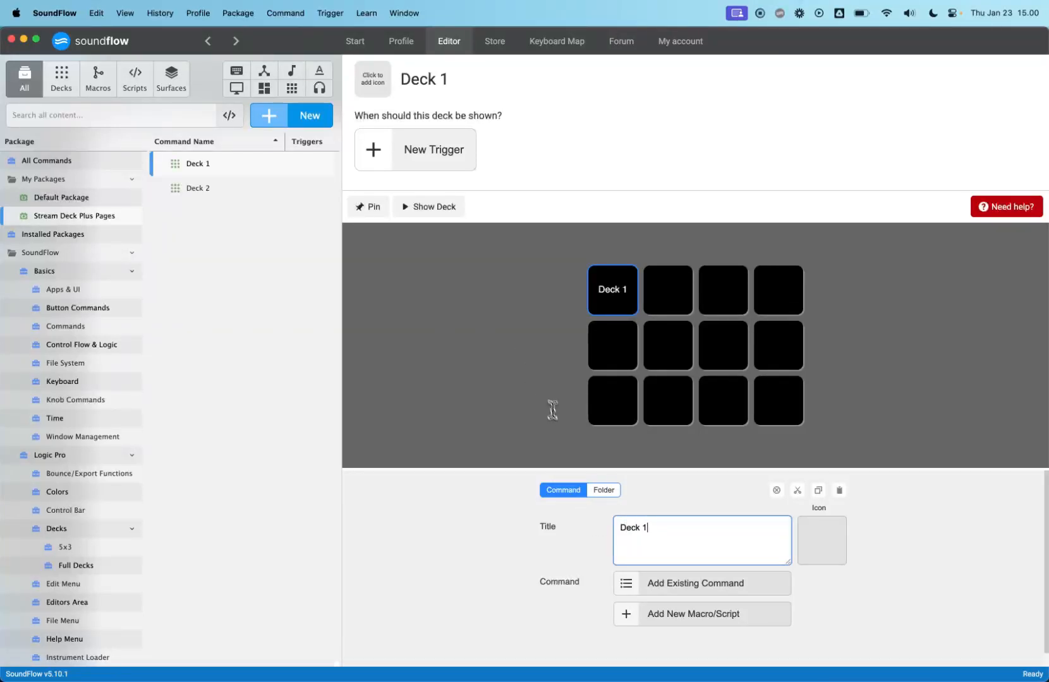
{"action": "left_click", "coordinate": [551, 421]}
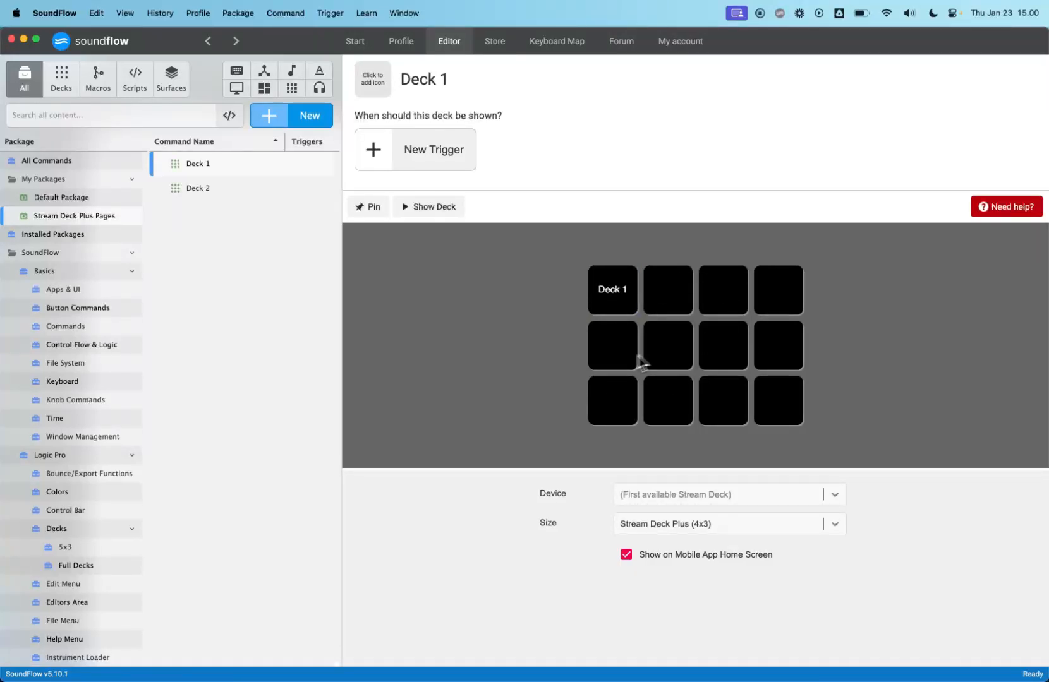
- Give Deck 2's top-left key the title "Deck 2"
{"action": "left_click", "coordinate": [234, 190]}
{"action": "left_click", "coordinate": [600, 291]}
{"action": "left_click", "coordinate": [655, 536]}
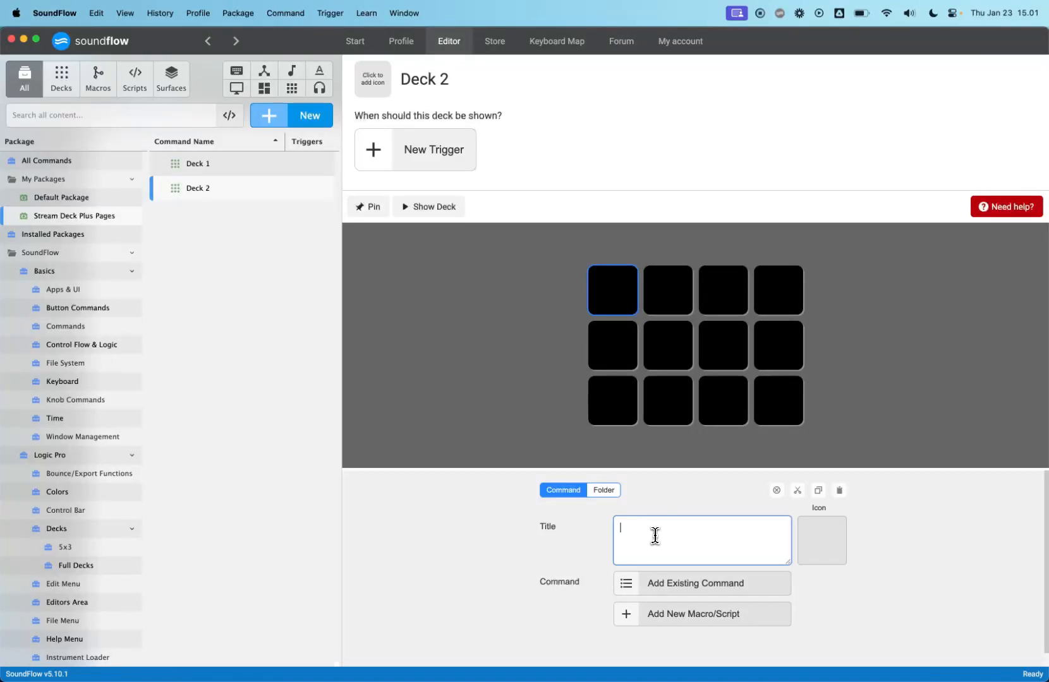
{"action": "type", "text": "Deck 2"}
{"action": "left_click", "coordinate": [473, 403]}
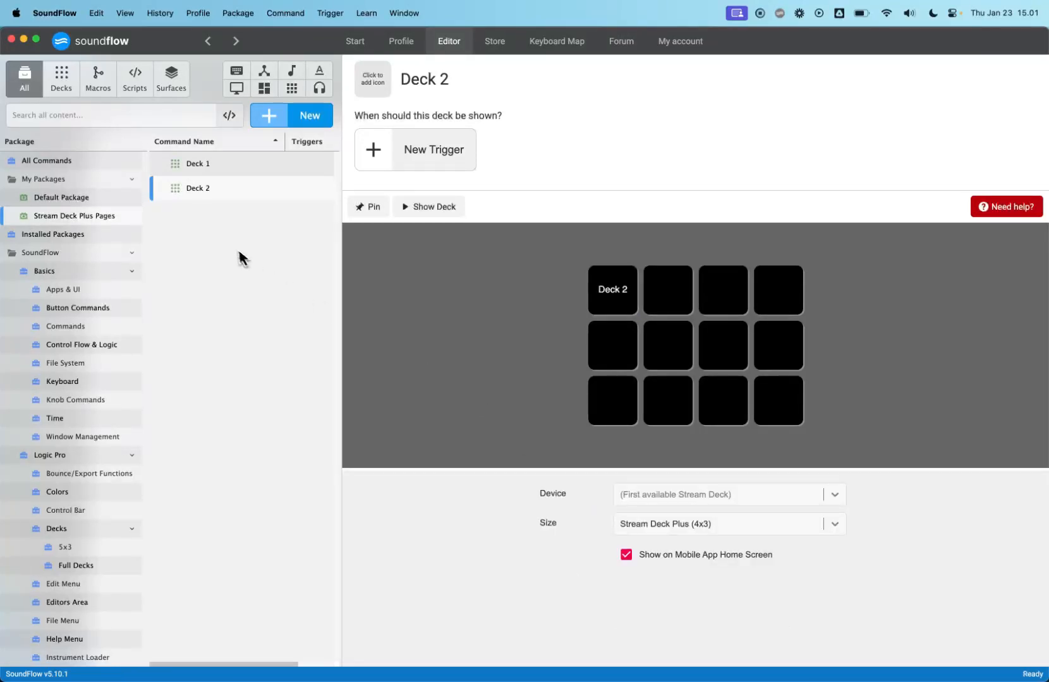
- Duplicate Deck 2 and rename the copy "Deck 3"
{"action": "left_click", "coordinate": [234, 189]}
{"action": "key", "text": "super+d"}
{"action": "double_click", "coordinate": [230, 213]}
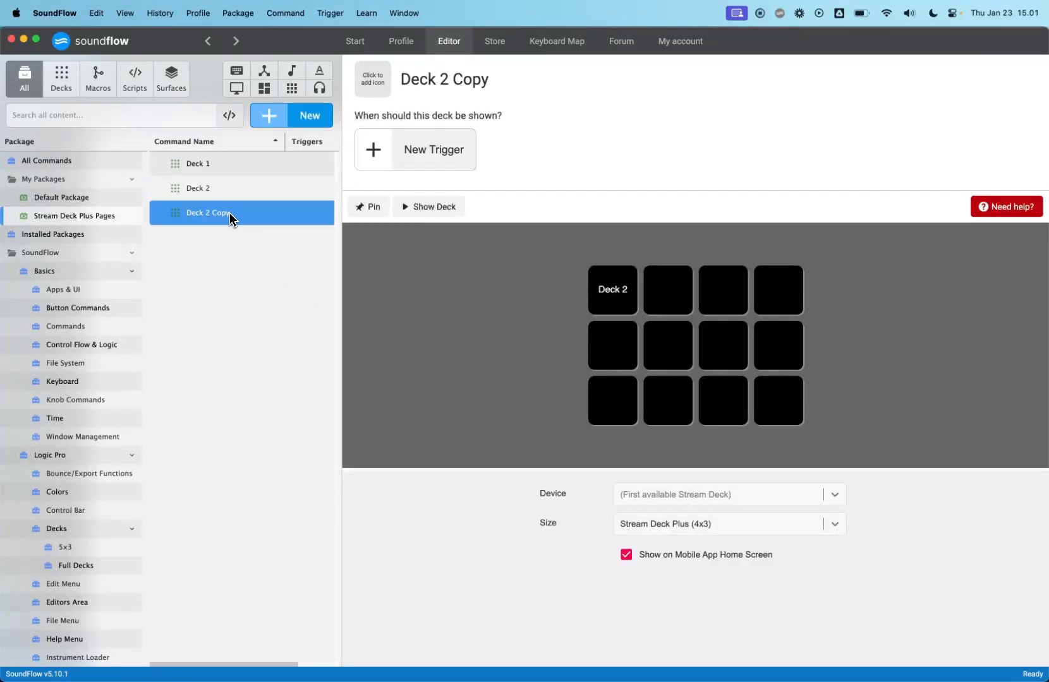
{"action": "key", "text": "shift+Left"}
{"action": "key", "text": "shift+Left"}
{"action": "key", "text": "shift+Left"}
{"action": "key", "text": "shift+Left"}
{"action": "key", "text": "shift+Left"}
{"action": "type", "text": "3"}
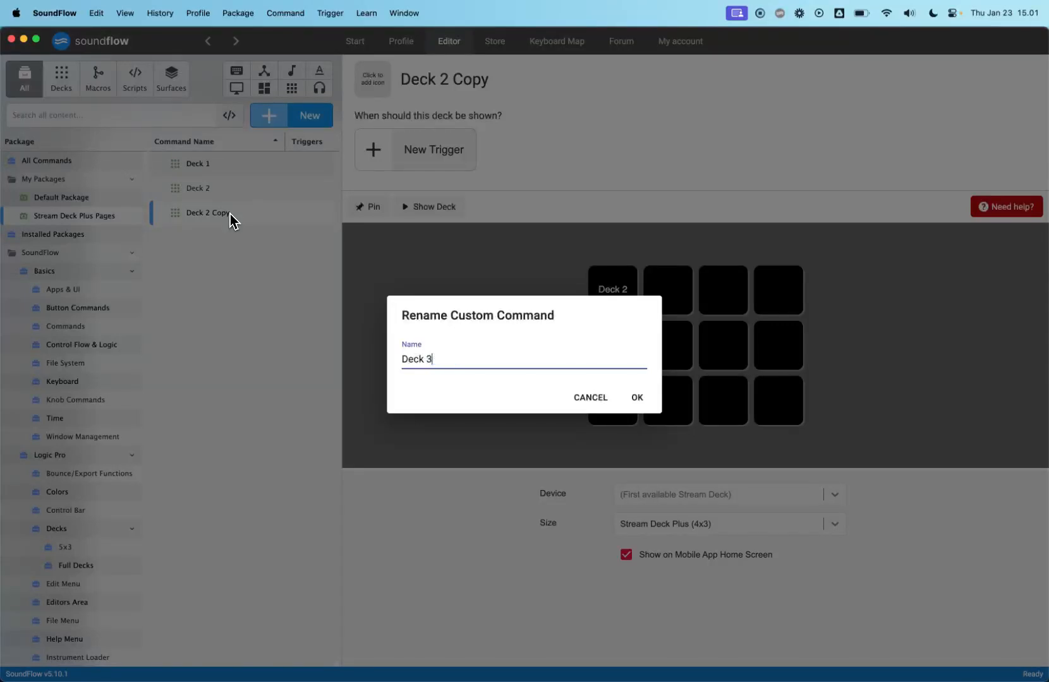
{"action": "key", "text": "Return"}
- Retitle Deck 3's top-left key as "Deck 3"
{"action": "left_click", "coordinate": [605, 289]}
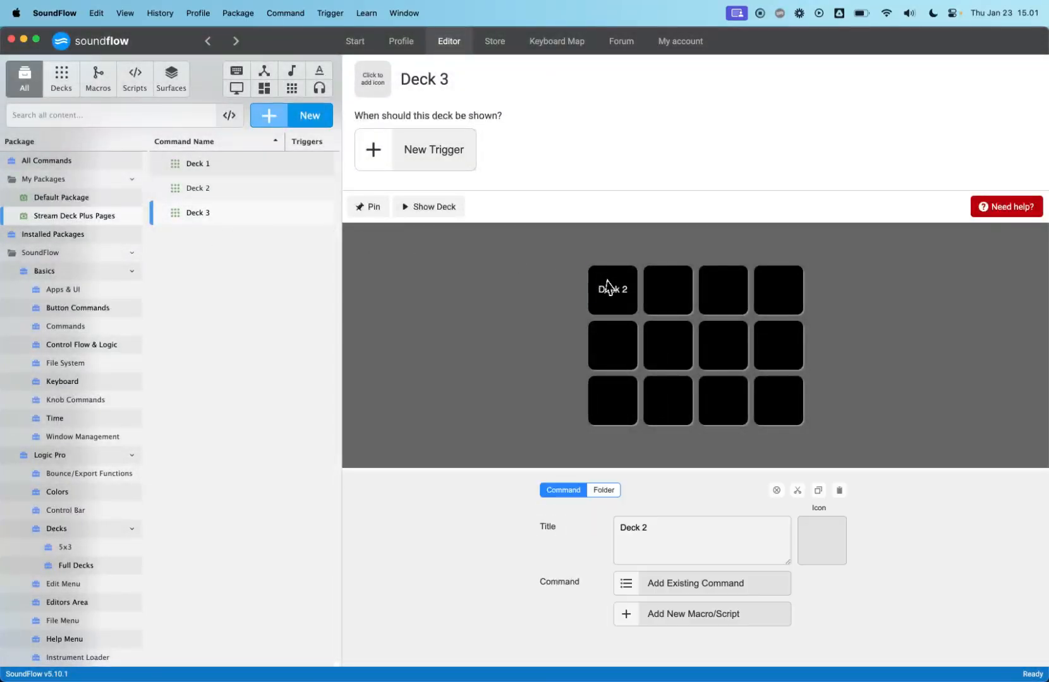
{"action": "left_click", "coordinate": [663, 528]}
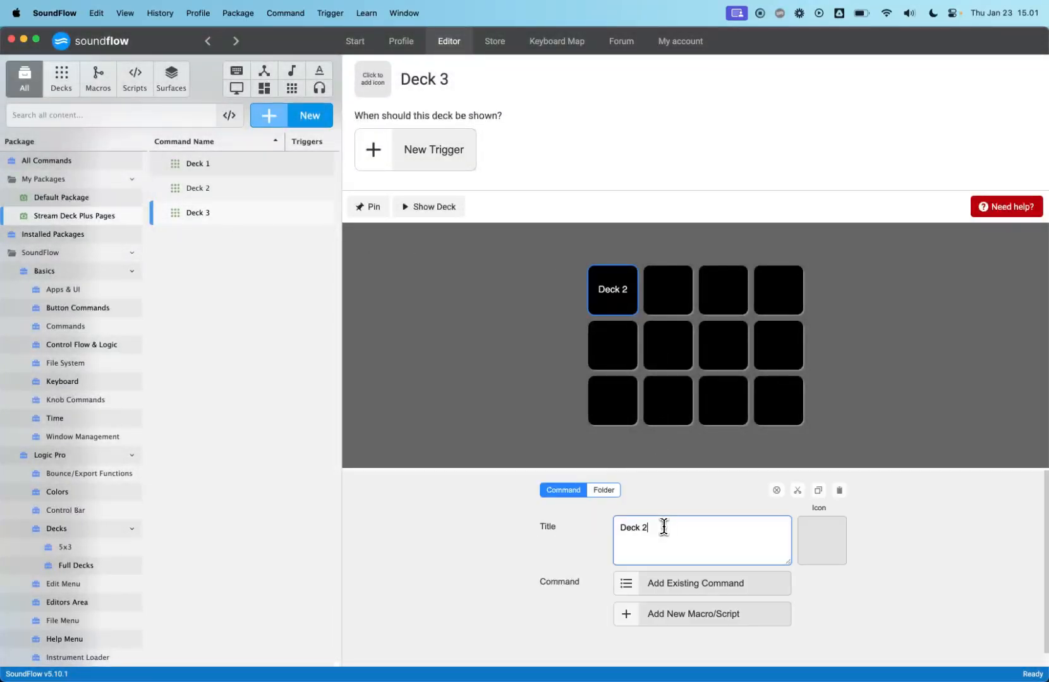
{"action": "left_click", "coordinate": [574, 402]}
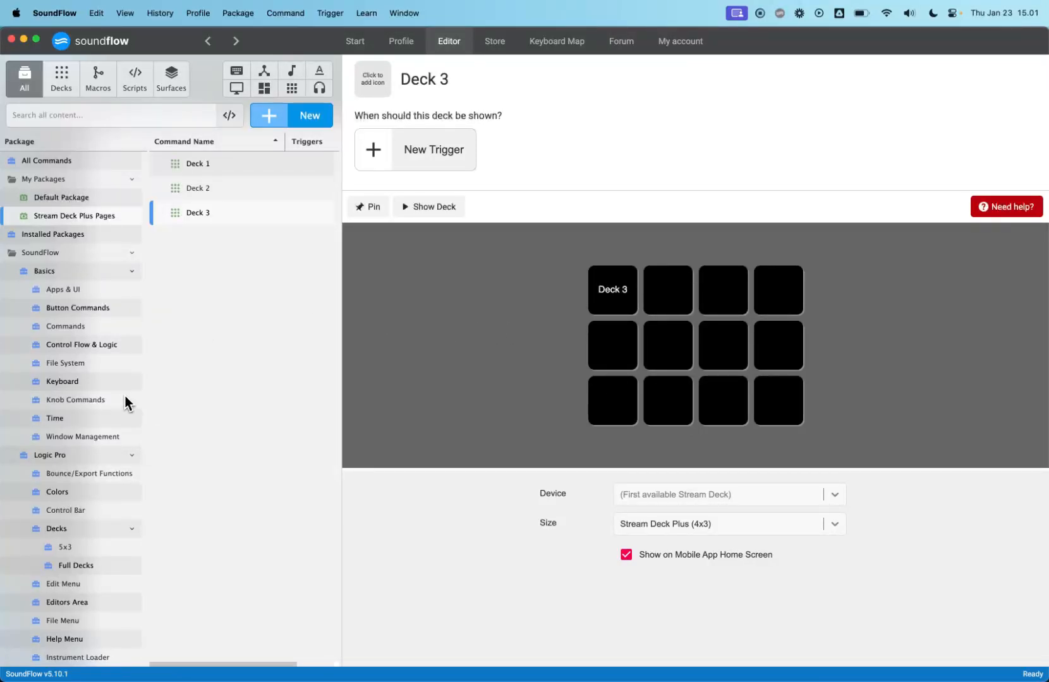
- Pin Deck 1 and place the Deck 1 Page Turner knob preset on its bottom-left key
{"action": "left_click", "coordinate": [230, 165]}
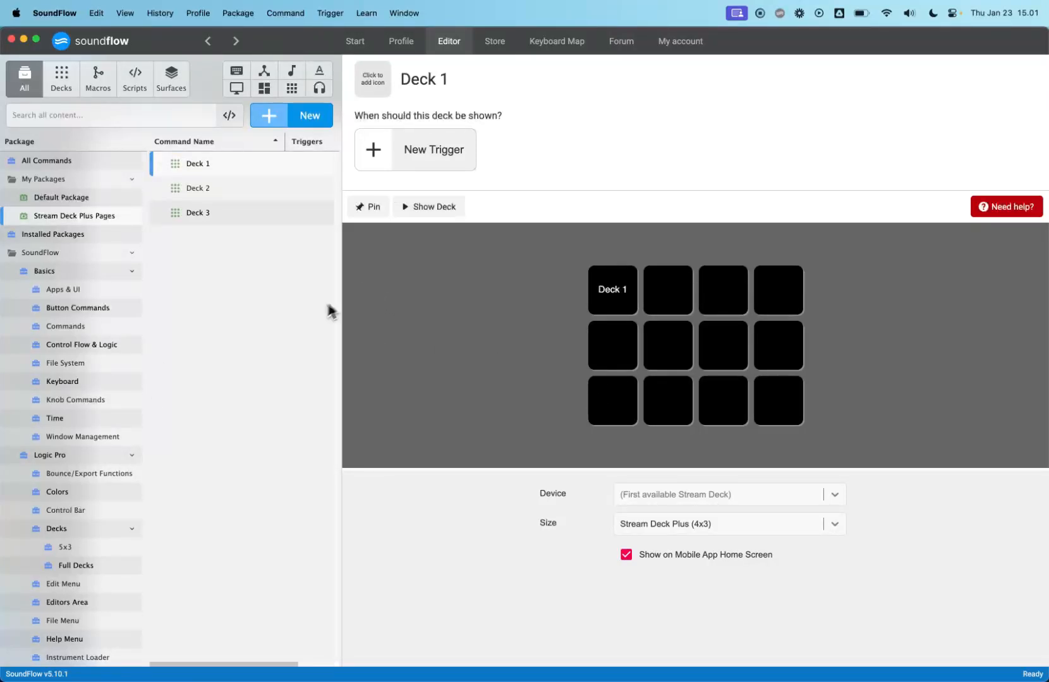
{"action": "left_click", "coordinate": [95, 401]}
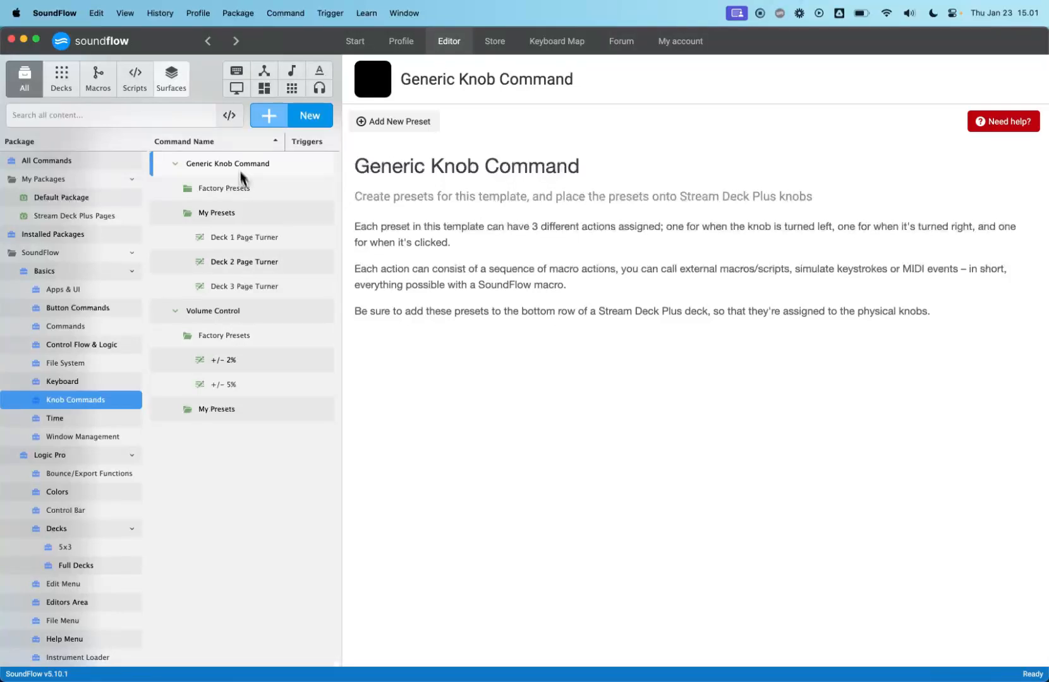
{"action": "left_click", "coordinate": [209, 50]}
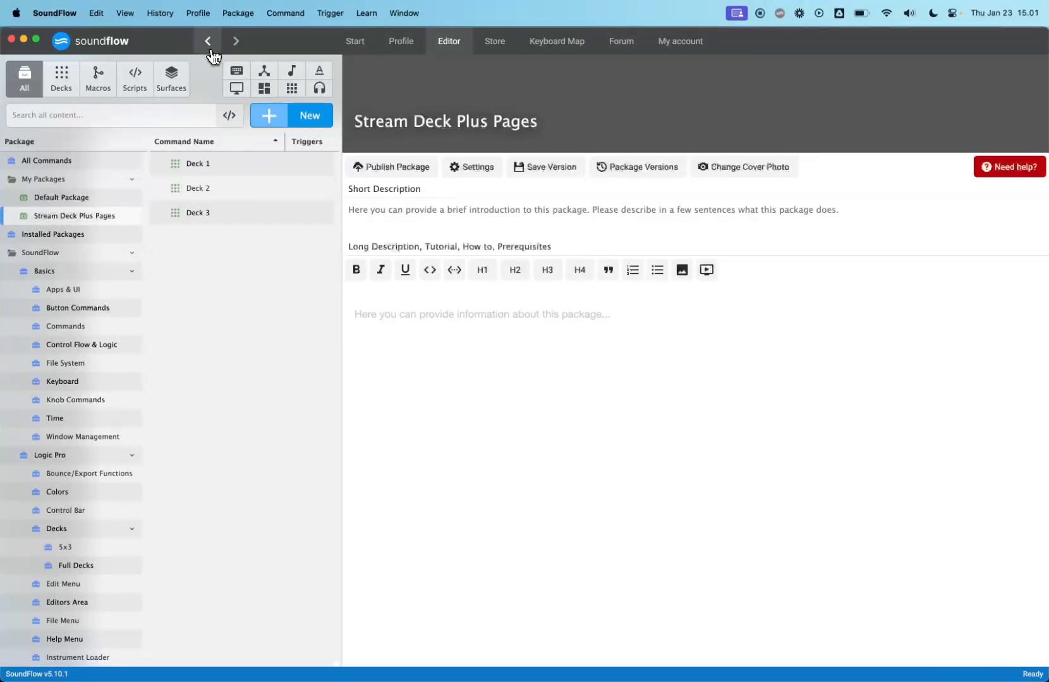
{"action": "left_click", "coordinate": [222, 164]}
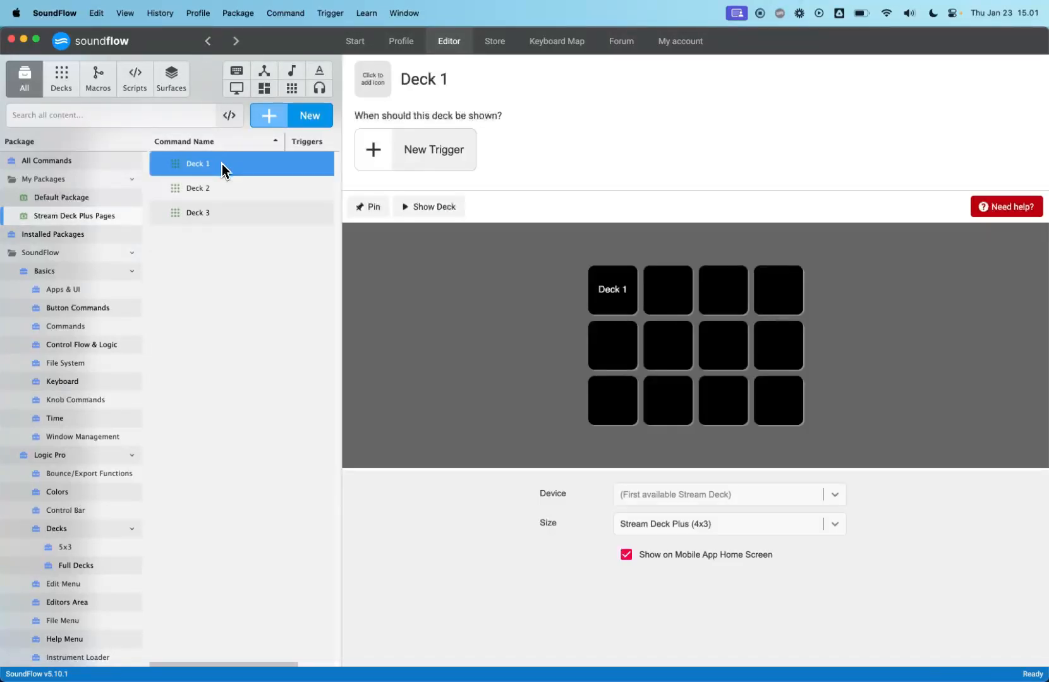
{"action": "left_click", "coordinate": [374, 212]}
{"action": "left_click", "coordinate": [109, 290]}
{"action": "left_click", "coordinate": [89, 361]}
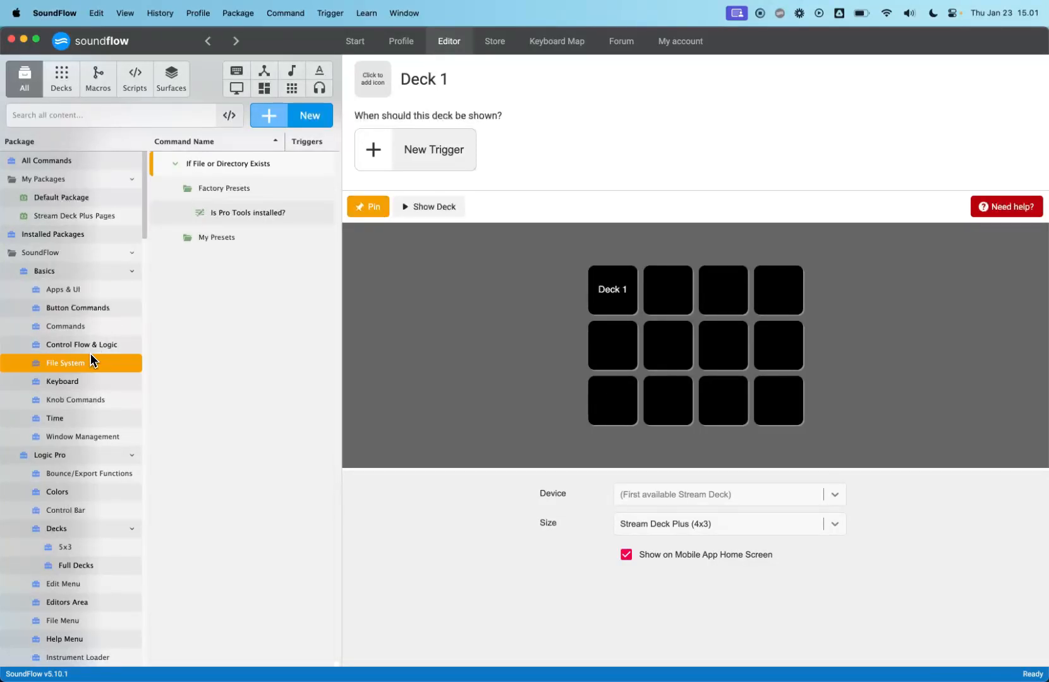
{"action": "left_click", "coordinate": [87, 399]}
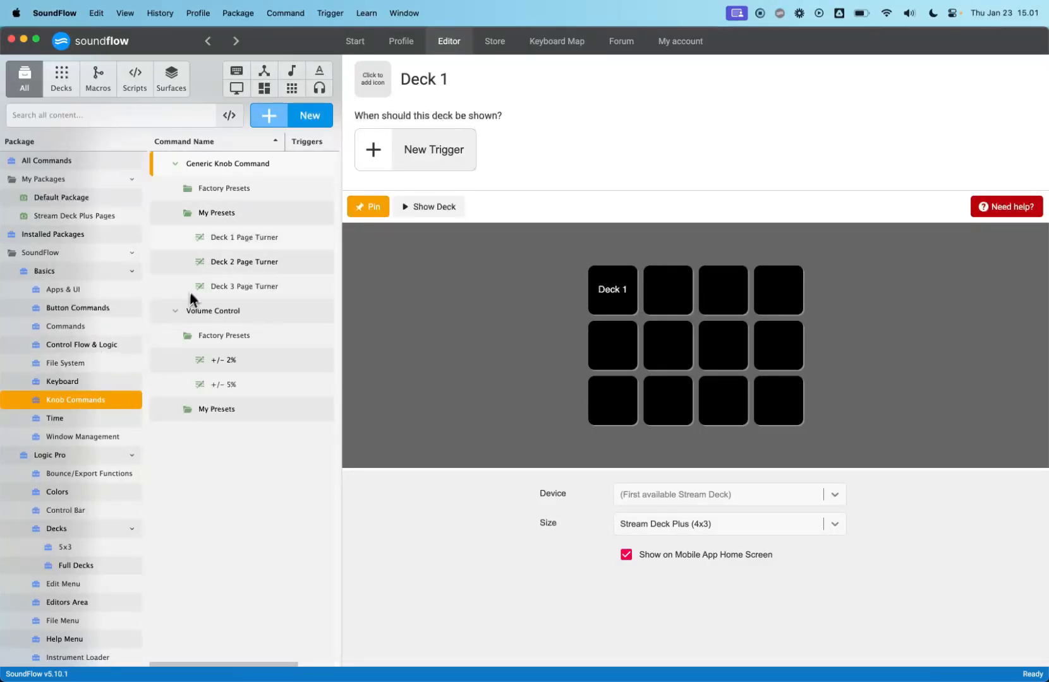
{"action": "left_click", "coordinate": [207, 239]}
{"action": "left_click_drag", "start_coordinate": [207, 240], "coordinate": [613, 407]}
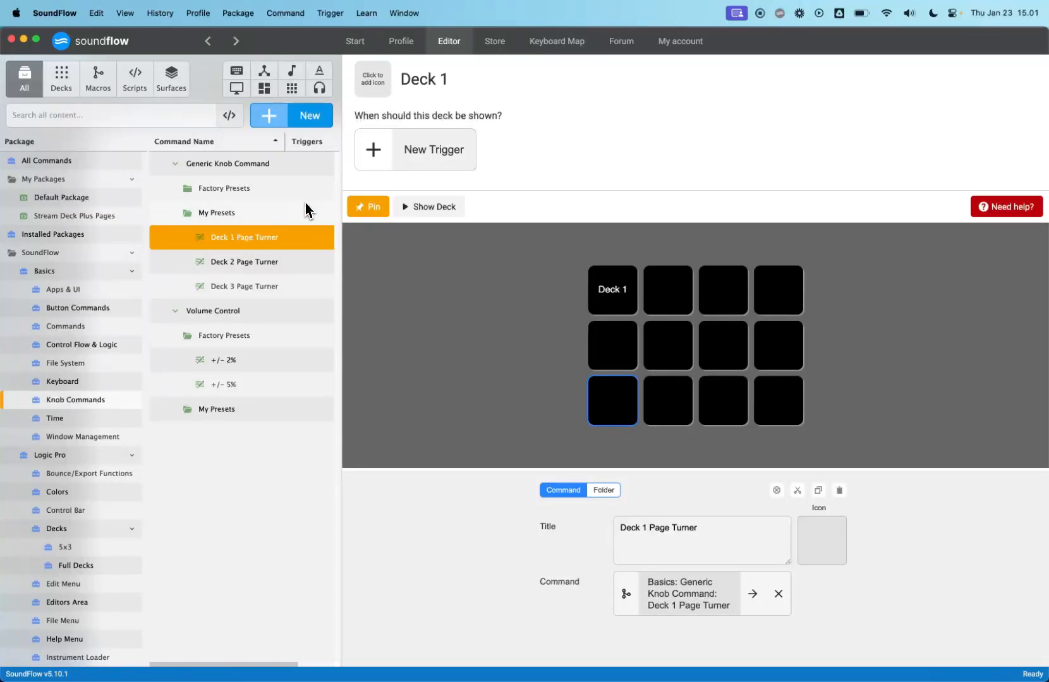
{"action": "left_click", "coordinate": [369, 207]}
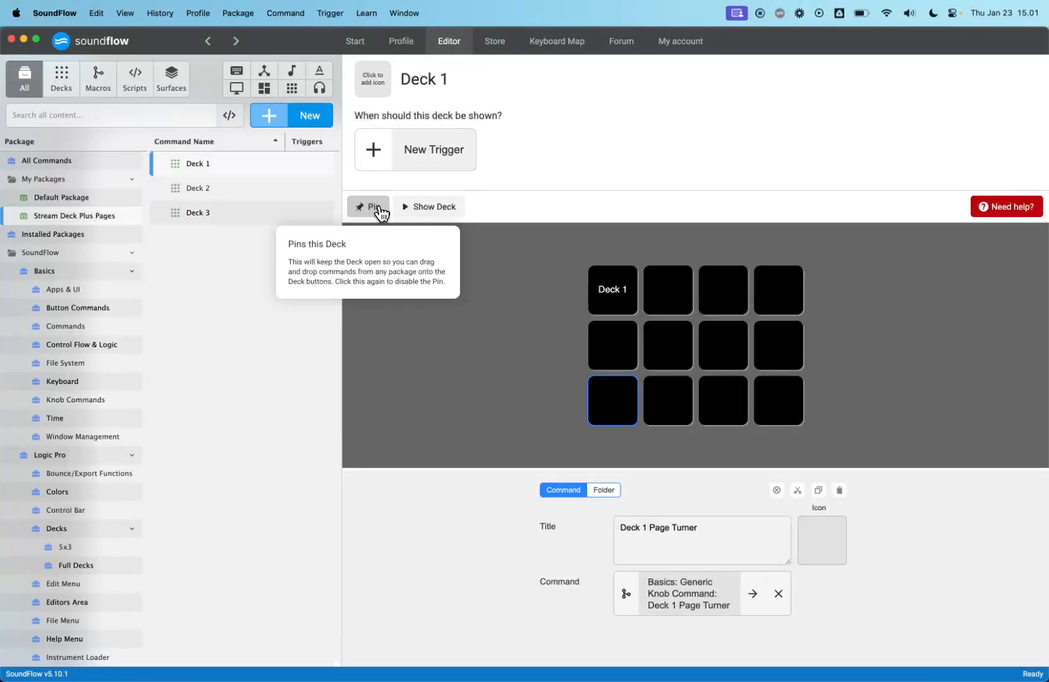
- Pin Deck 2 and place the Deck 2 Page Turner knob preset on its bottom-left key
{"action": "left_click", "coordinate": [218, 189]}
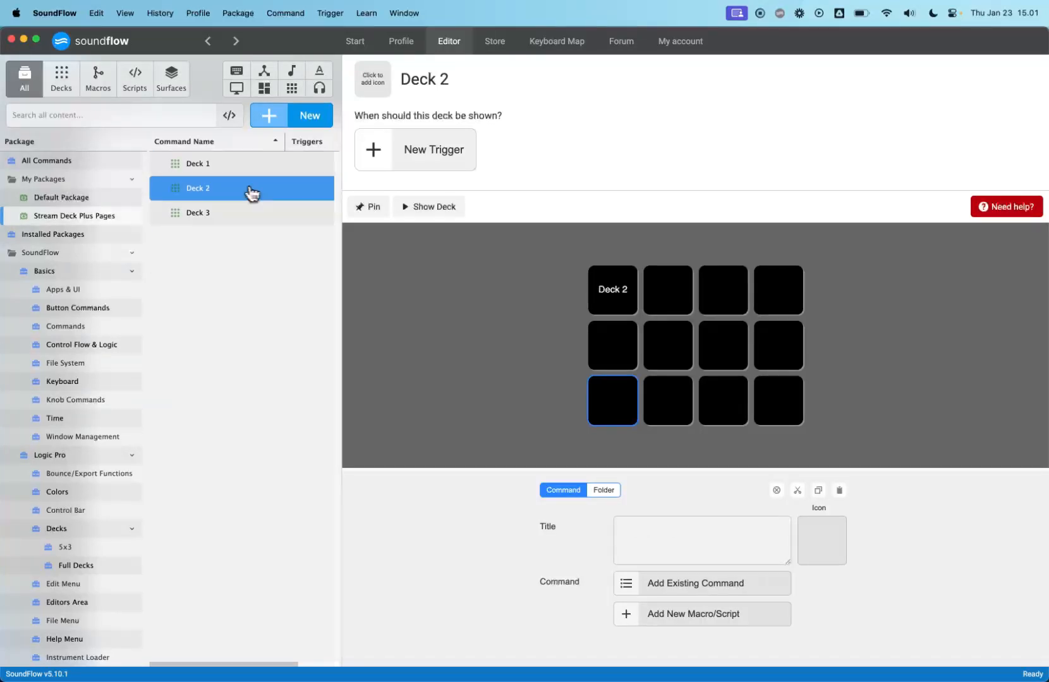
{"action": "left_click", "coordinate": [370, 208]}
{"action": "left_click", "coordinate": [104, 398]}
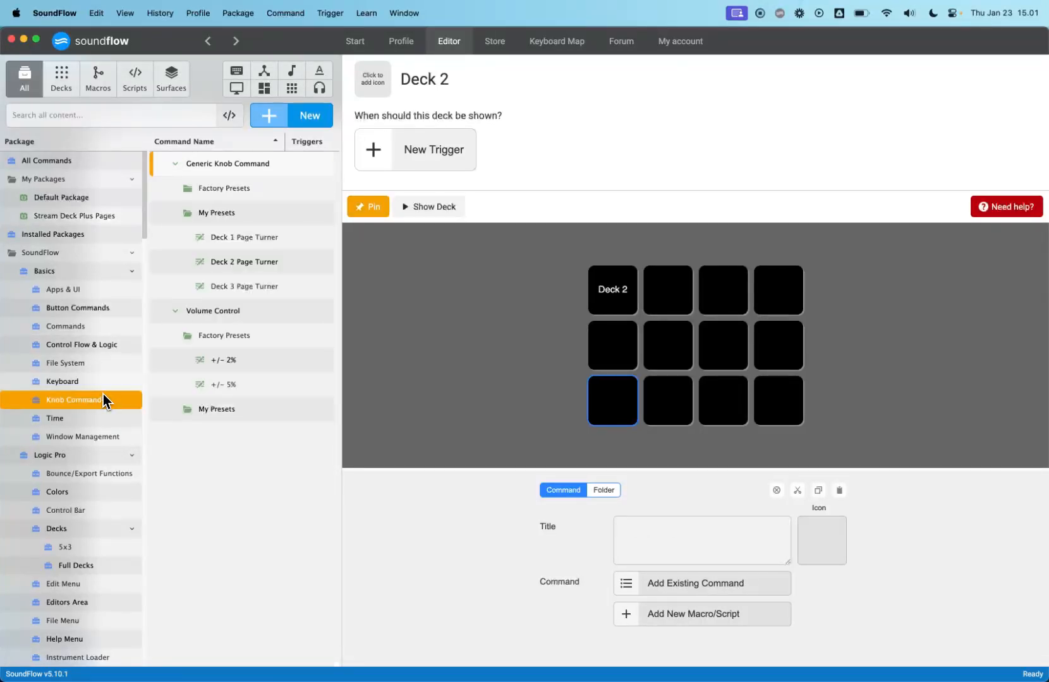
{"action": "left_click_drag", "start_coordinate": [237, 270], "coordinate": [613, 411]}
{"action": "left_click", "coordinate": [370, 209]}
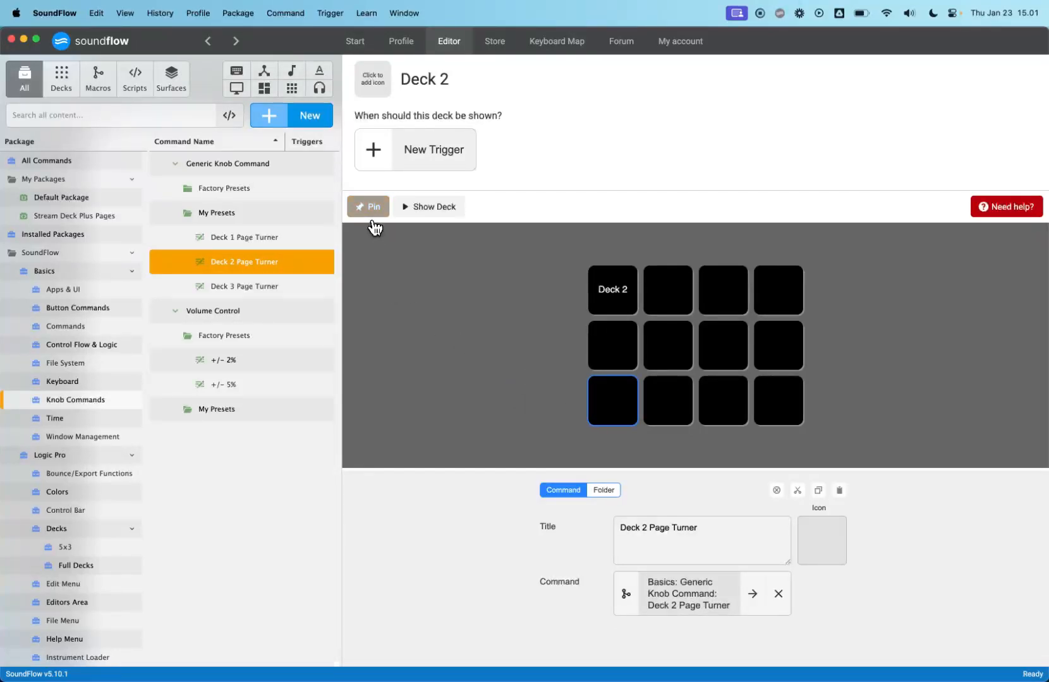
- Pin Deck 3 and place the Deck 3 Page Turner knob preset on its bottom-left key
{"action": "left_click", "coordinate": [228, 215]}
{"action": "left_click", "coordinate": [366, 207]}
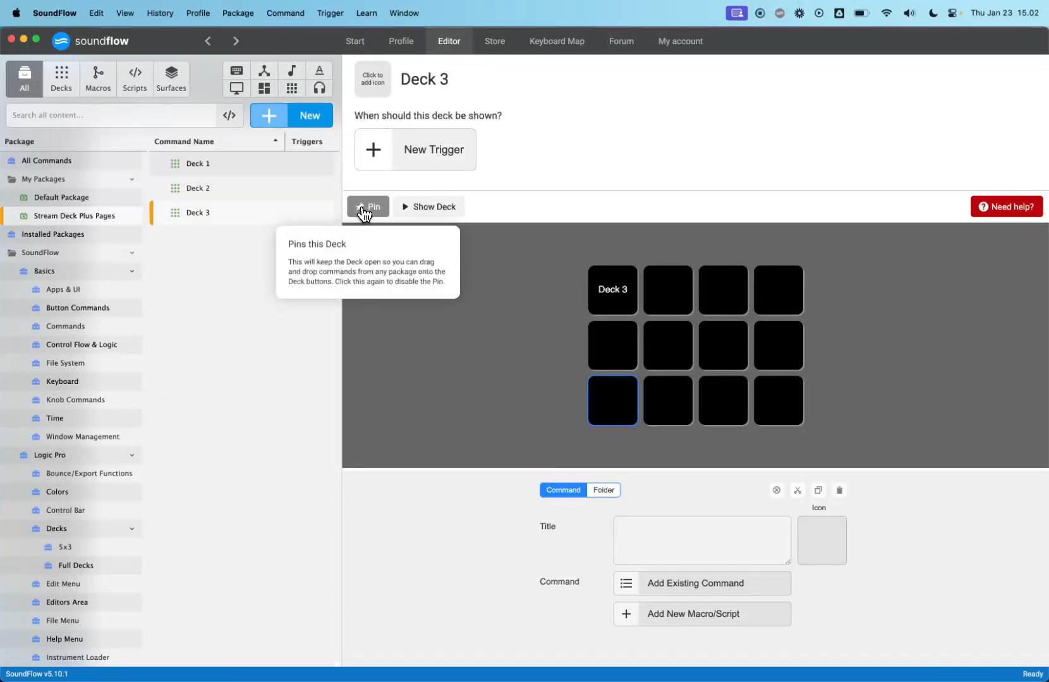
{"action": "left_click", "coordinate": [94, 399]}
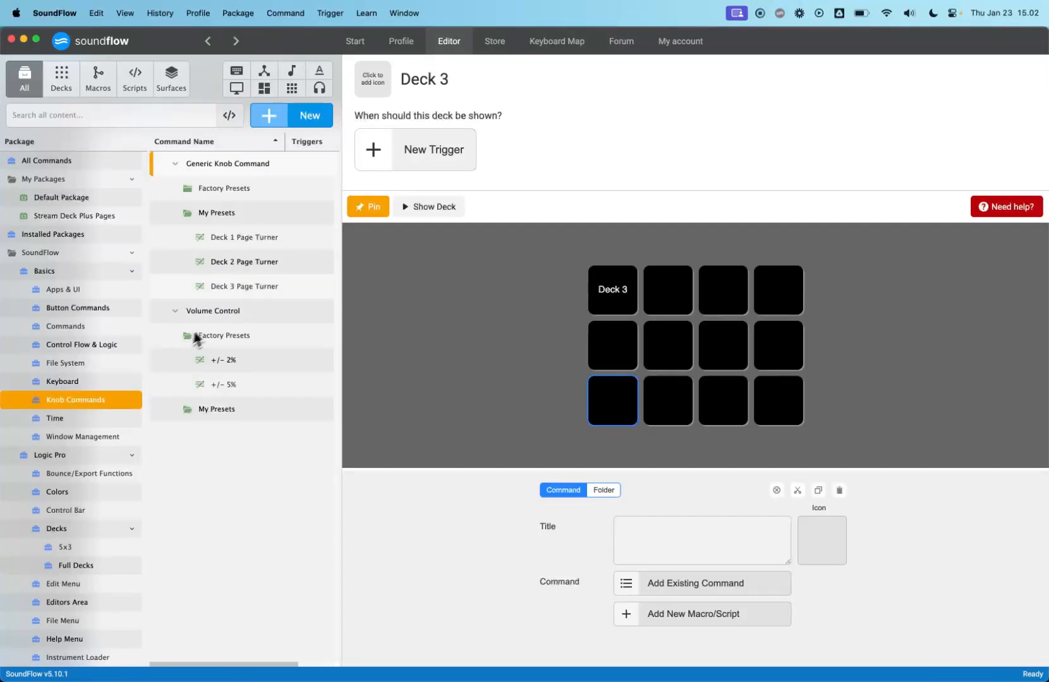
{"action": "left_click_drag", "start_coordinate": [220, 288], "coordinate": [603, 400]}
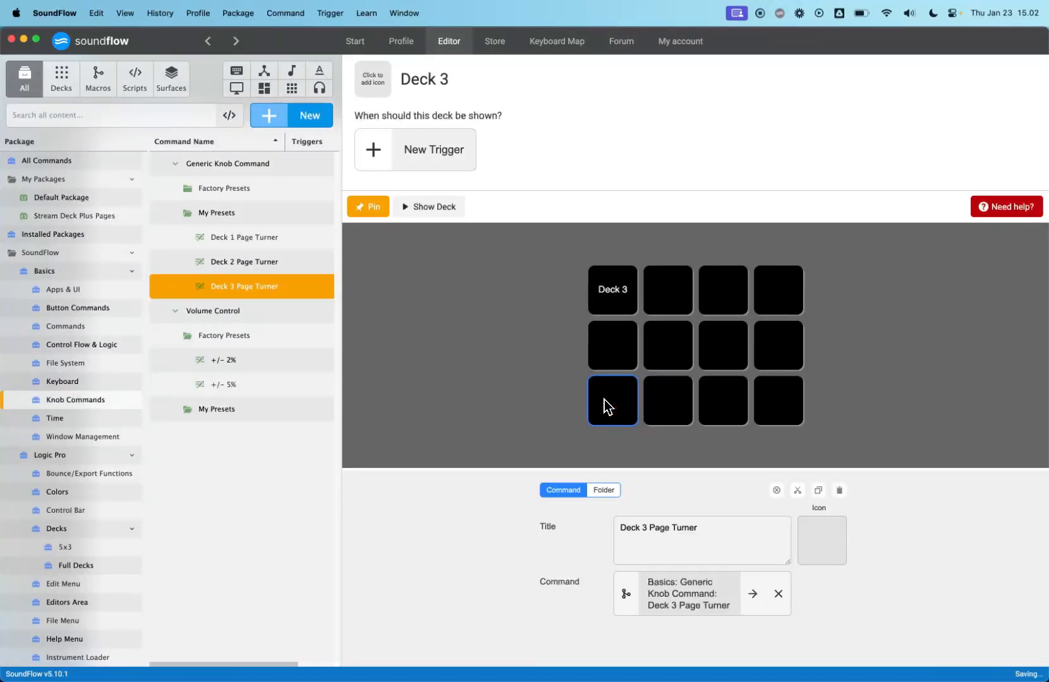
{"action": "left_click", "coordinate": [379, 216]}
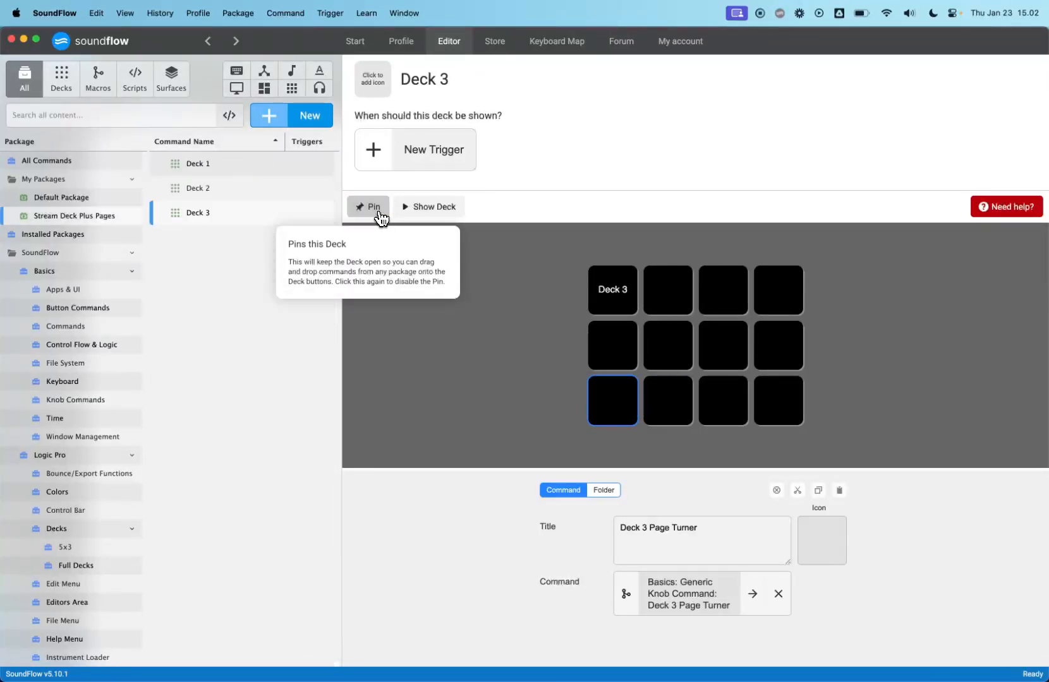
- Add the Deck 2 command as the Turn Right Action of the Deck 1 Page Turner preset
{"action": "left_click", "coordinate": [233, 166]}
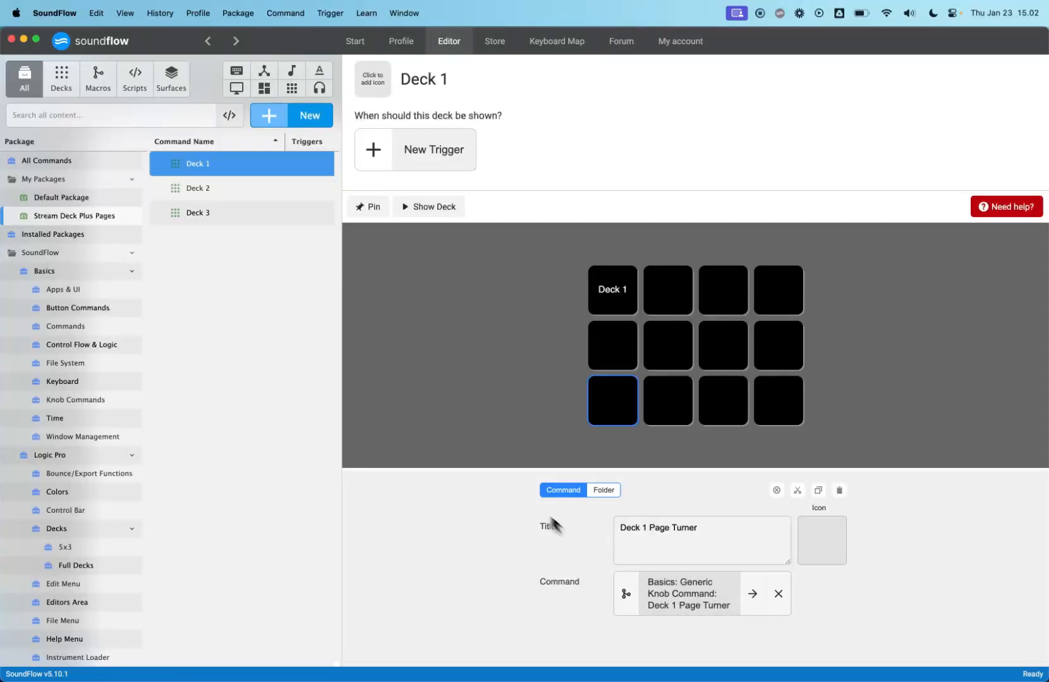
{"action": "left_click", "coordinate": [233, 189]}
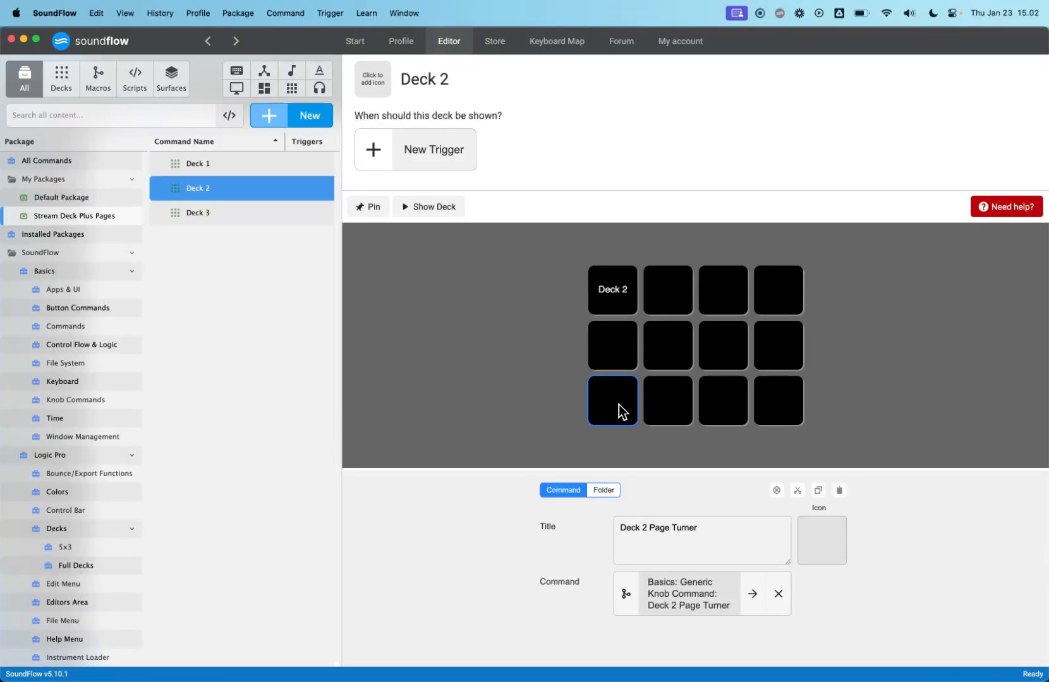
{"action": "left_click", "coordinate": [251, 218]}
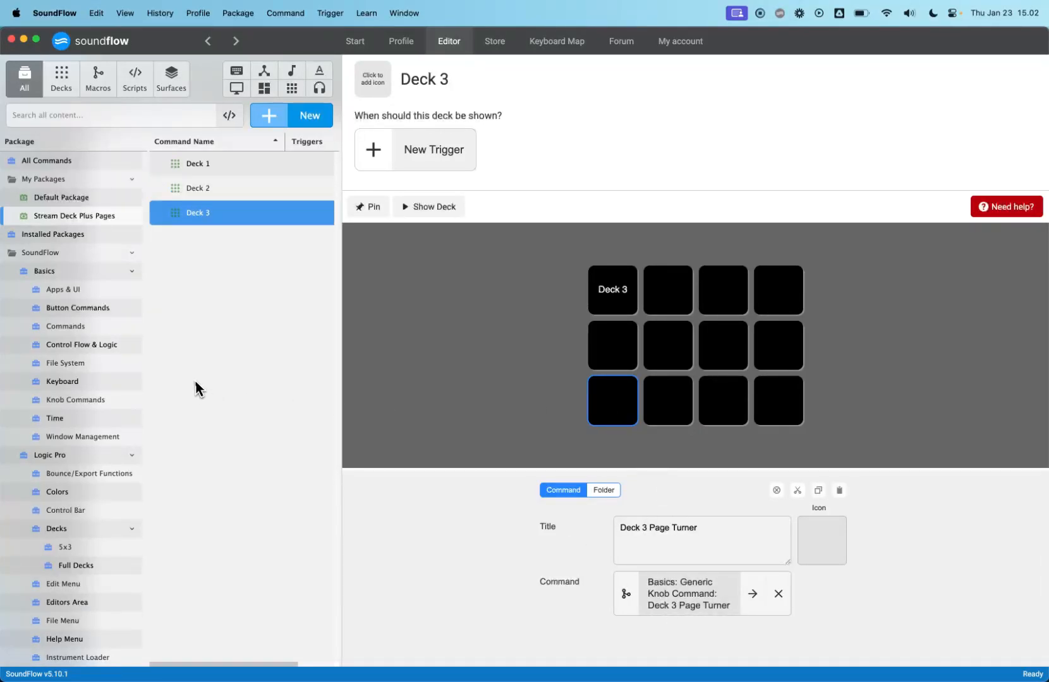
{"action": "left_click", "coordinate": [107, 398]}
{"action": "left_click", "coordinate": [266, 241]}
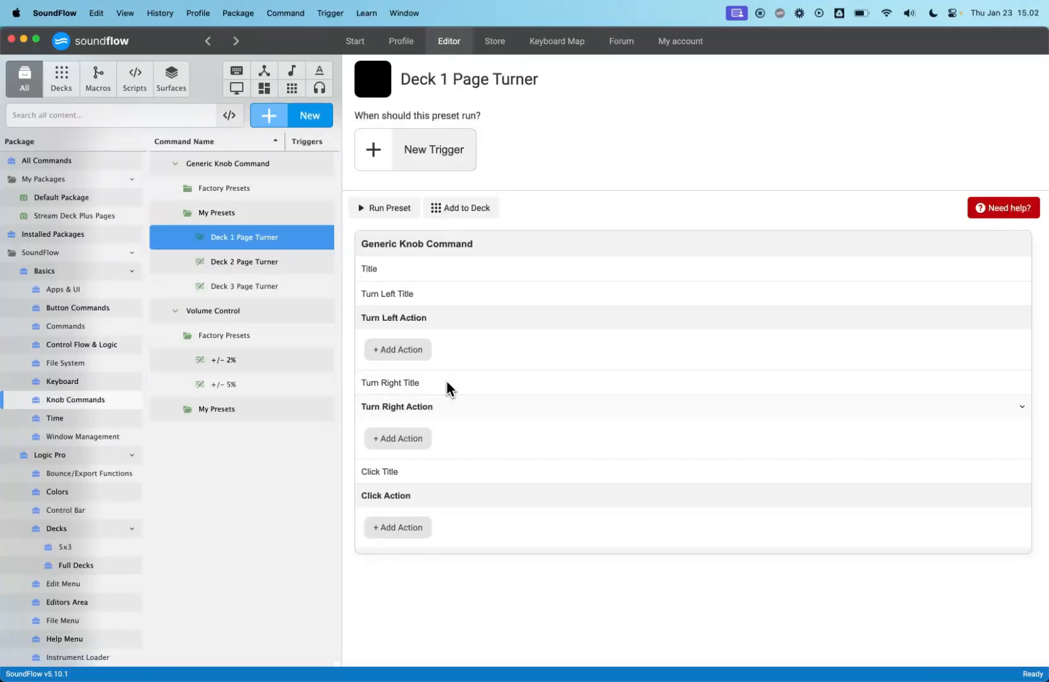
{"action": "left_click", "coordinate": [412, 442]}
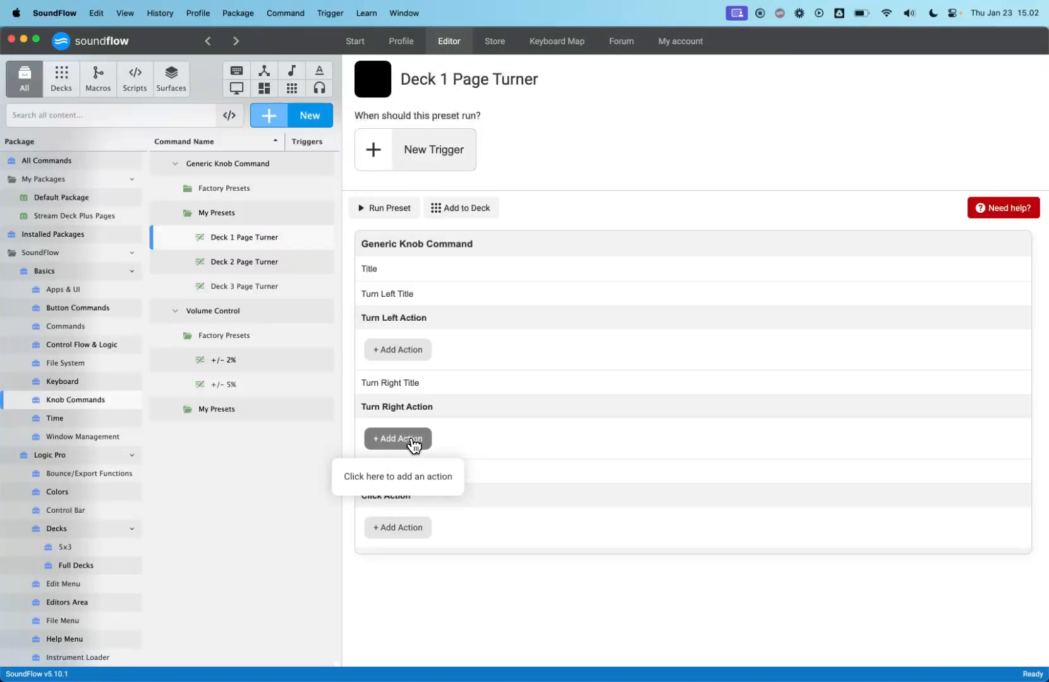
{"action": "type", "text": "deck 2"}
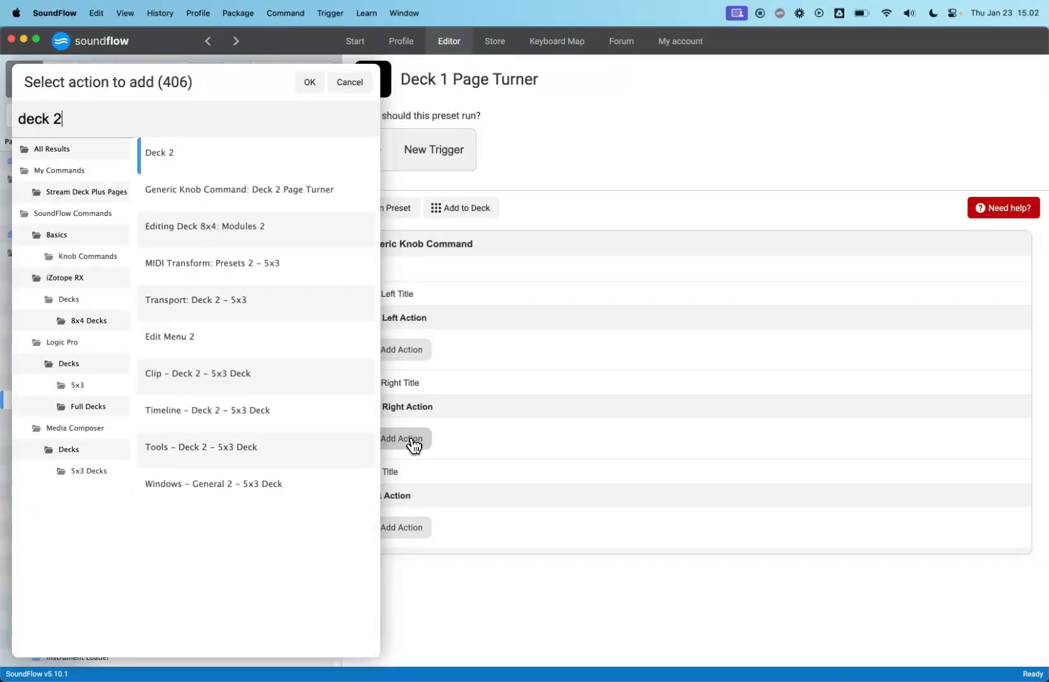
{"action": "double_click", "coordinate": [259, 164]}
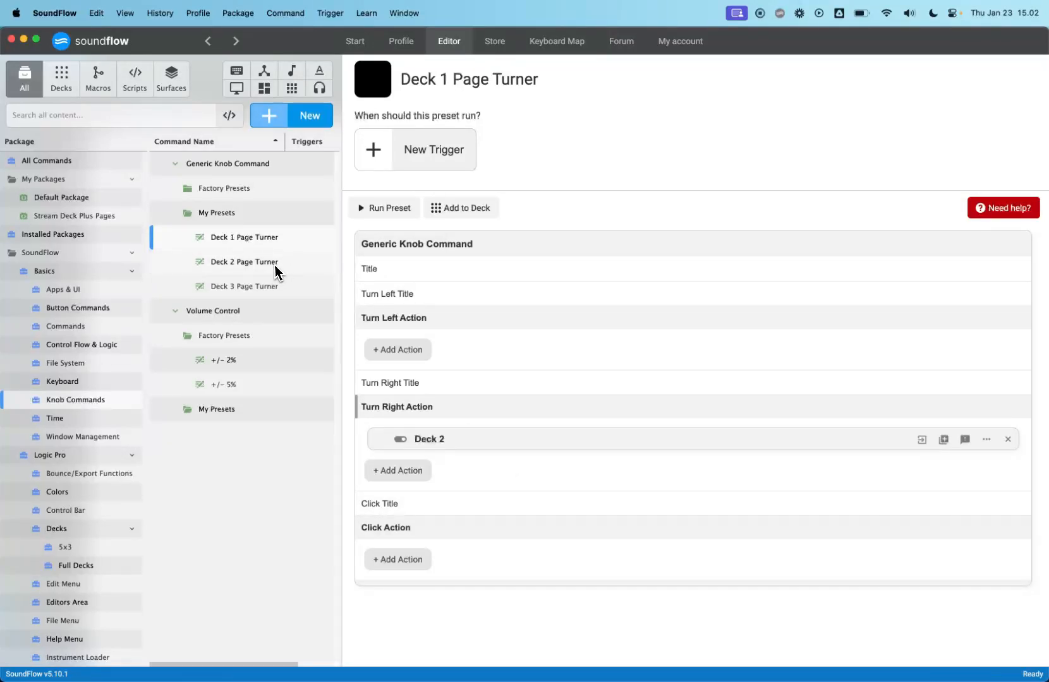
- Try adding an Open Deck (Show on Device) action for Deck 2 to Turn Right, then remove it
{"action": "left_click", "coordinate": [401, 471]}
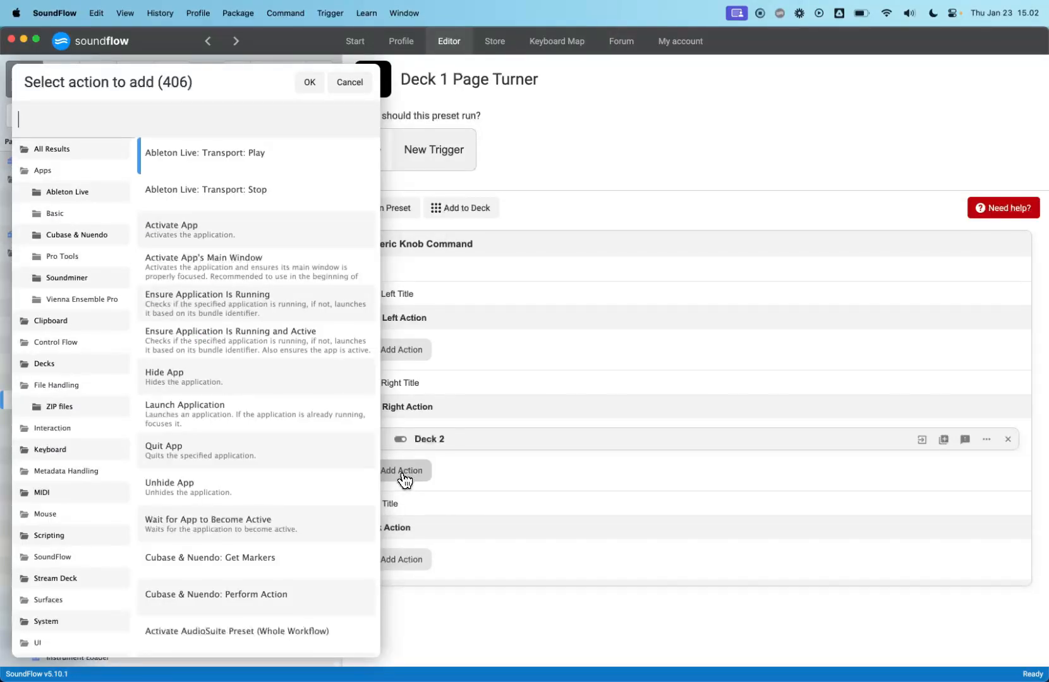
{"action": "type", "text": "open deck"}
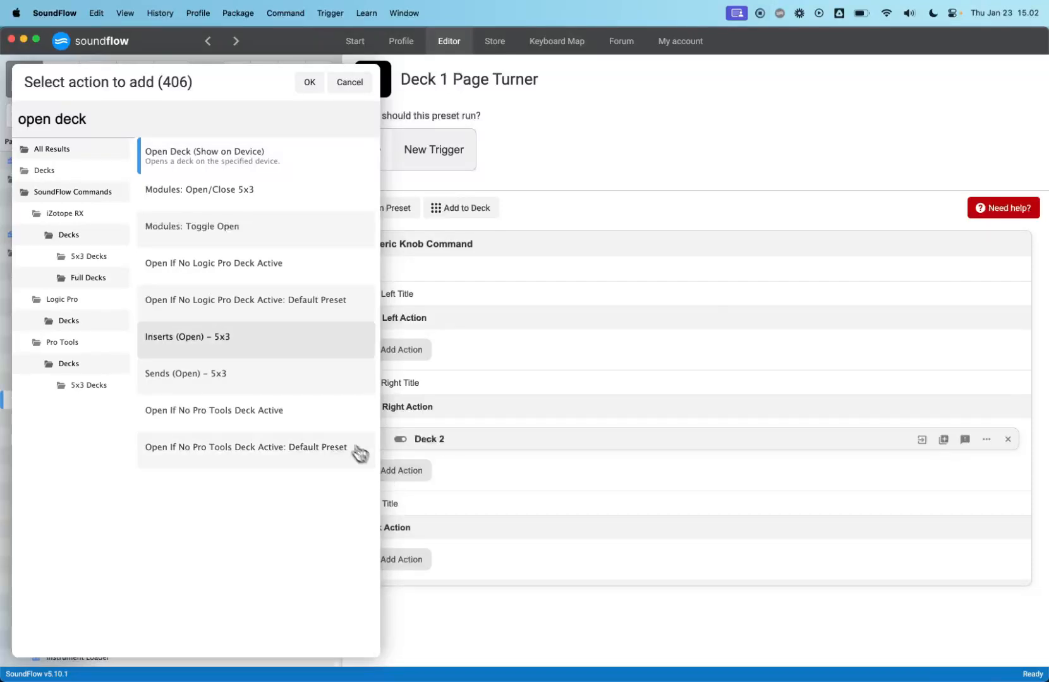
{"action": "double_click", "coordinate": [222, 153]}
{"action": "scroll", "coordinate": [556, 510], "scroll_direction": "down", "scroll_amount": 1}
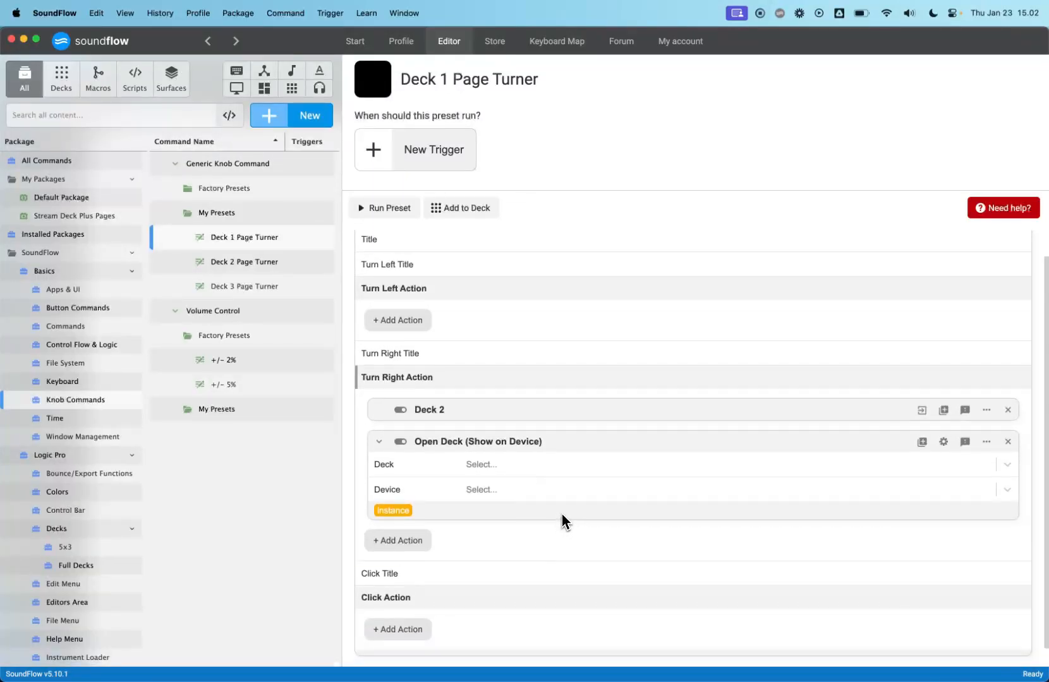
{"action": "left_click", "coordinate": [505, 467]}
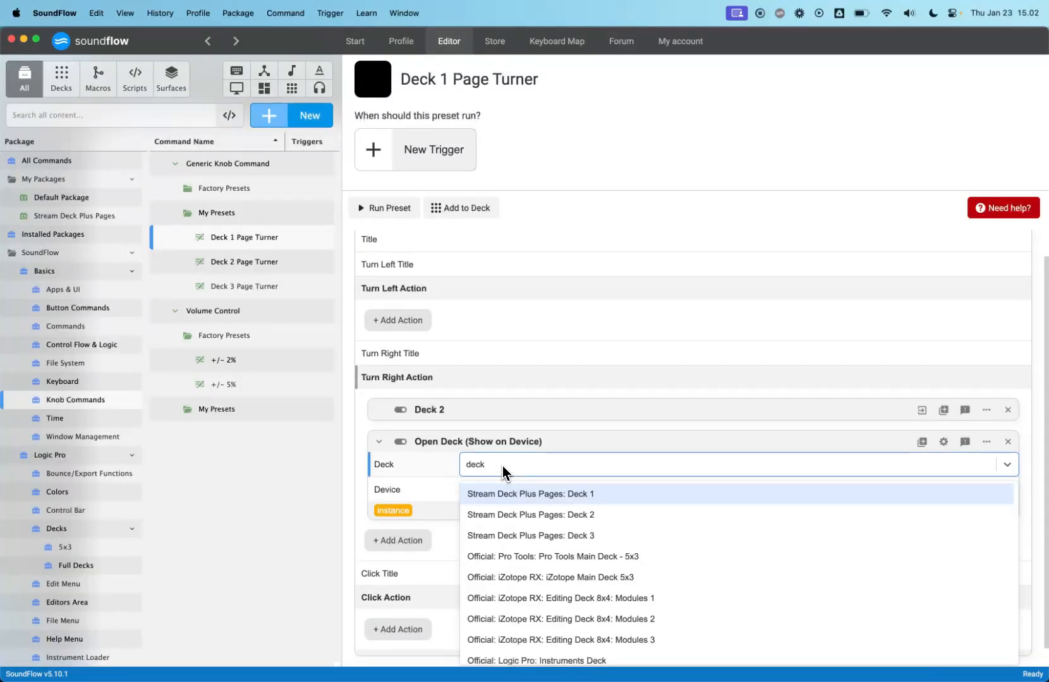
{"action": "key", "text": "Down"}
{"action": "key", "text": "Return"}
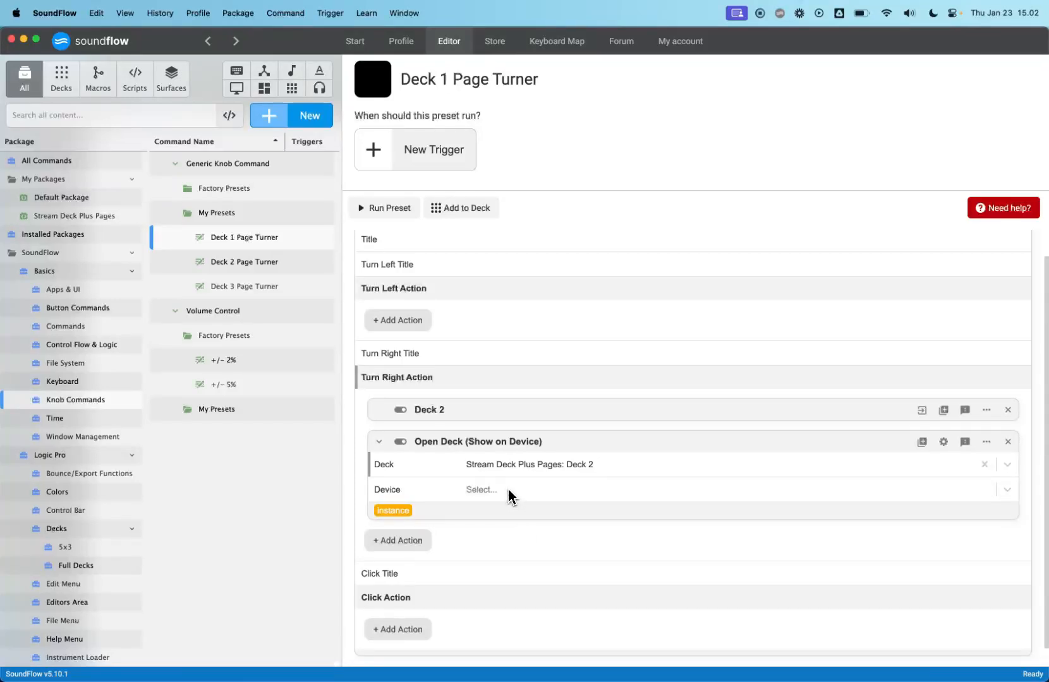
{"action": "left_click", "coordinate": [502, 490]}
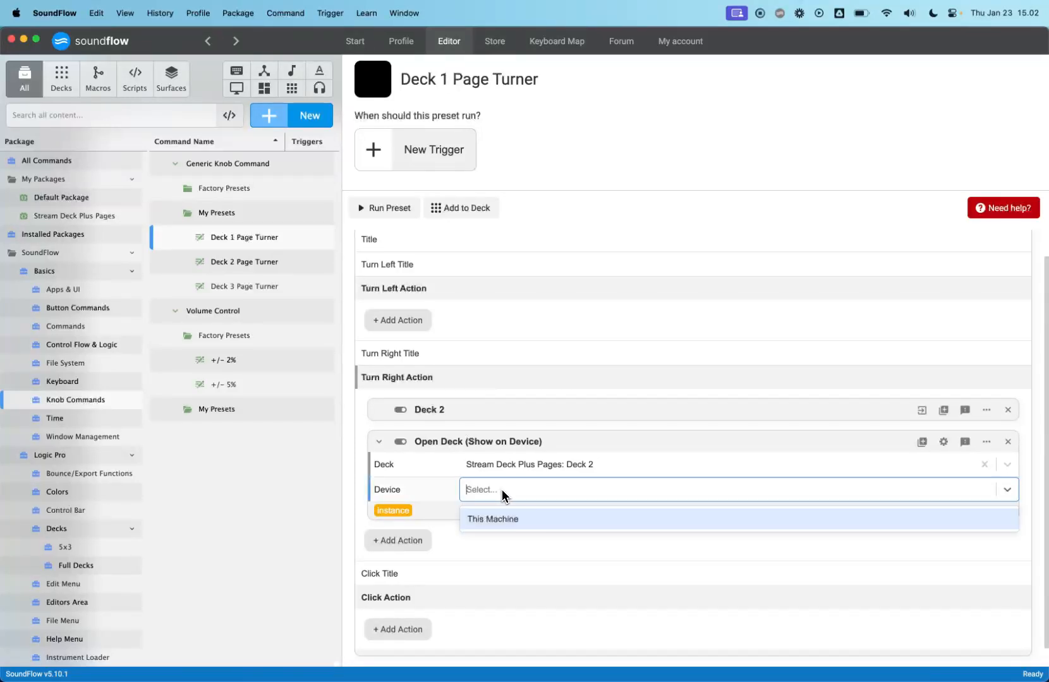
{"action": "left_click", "coordinate": [494, 565]}
{"action": "left_click", "coordinate": [1007, 441]}
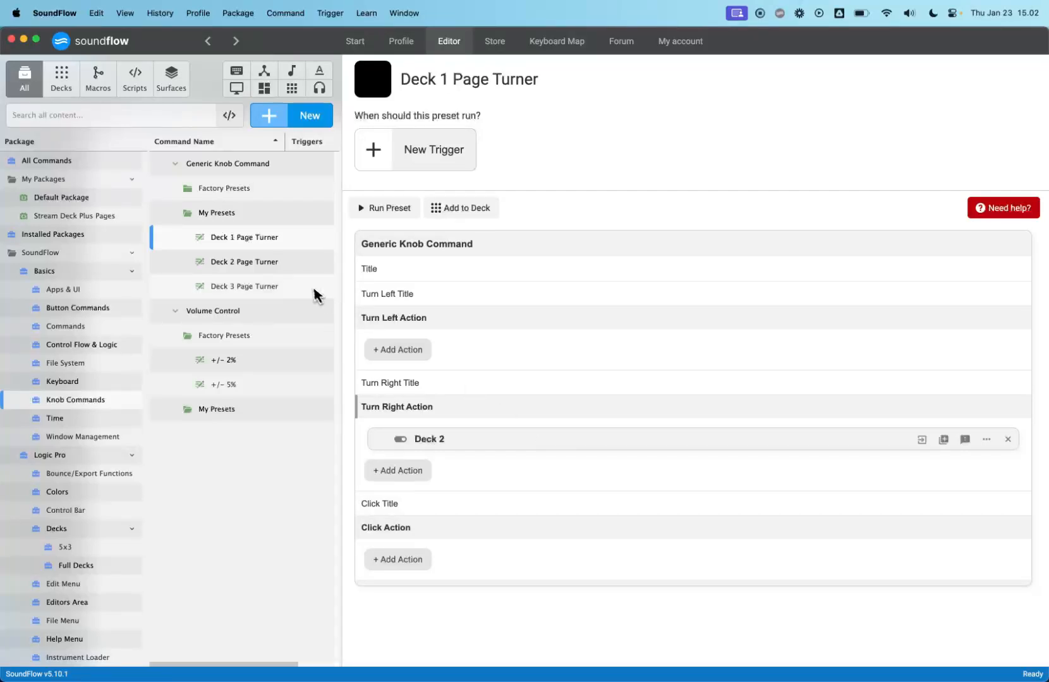
- In the Deck 2 Page Turner preset, add Deck 1 as the Turn Left Action and Deck 3 as the Turn Right Action
{"action": "left_click", "coordinate": [256, 269]}
{"action": "left_click", "coordinate": [405, 359]}
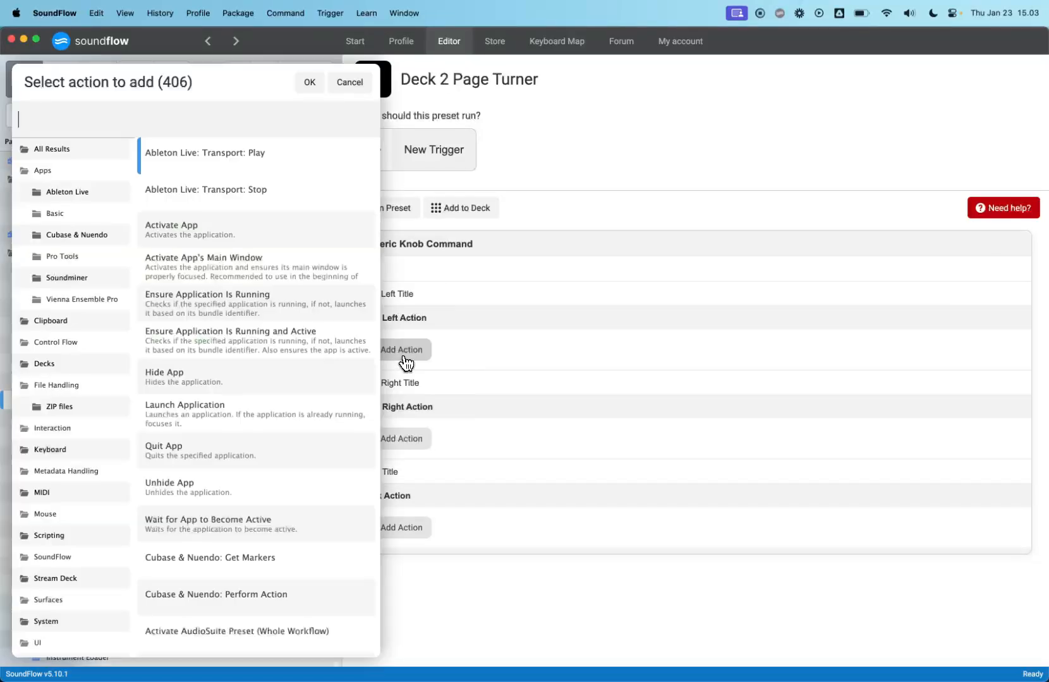
{"action": "type", "text": "deck 1"}
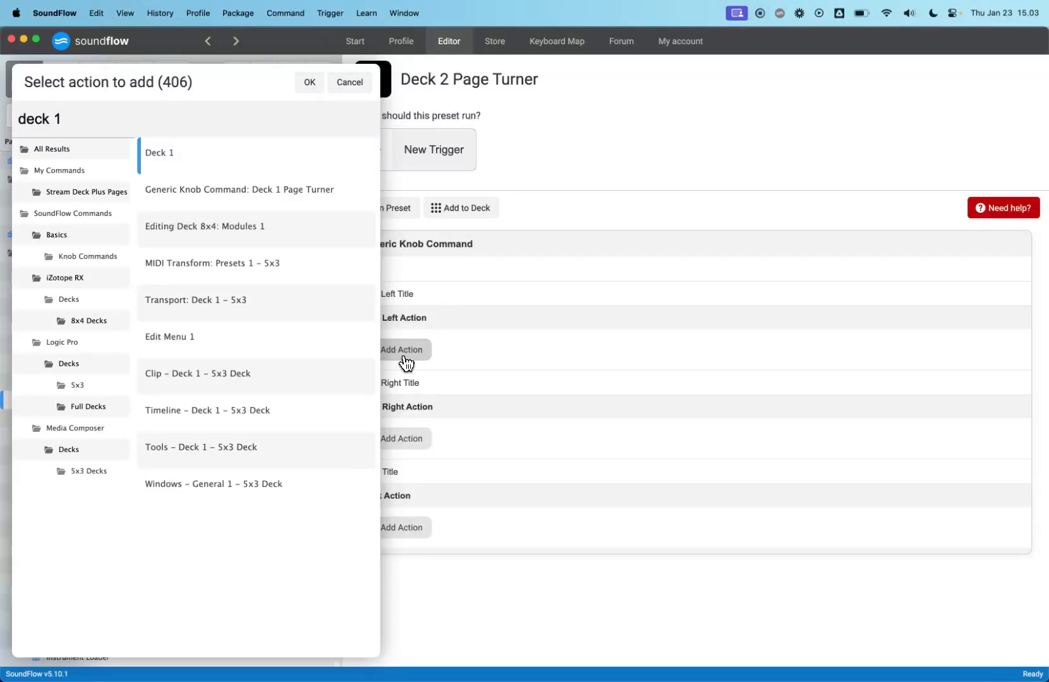
{"action": "key", "text": "Return"}
{"action": "left_click", "coordinate": [410, 469]}
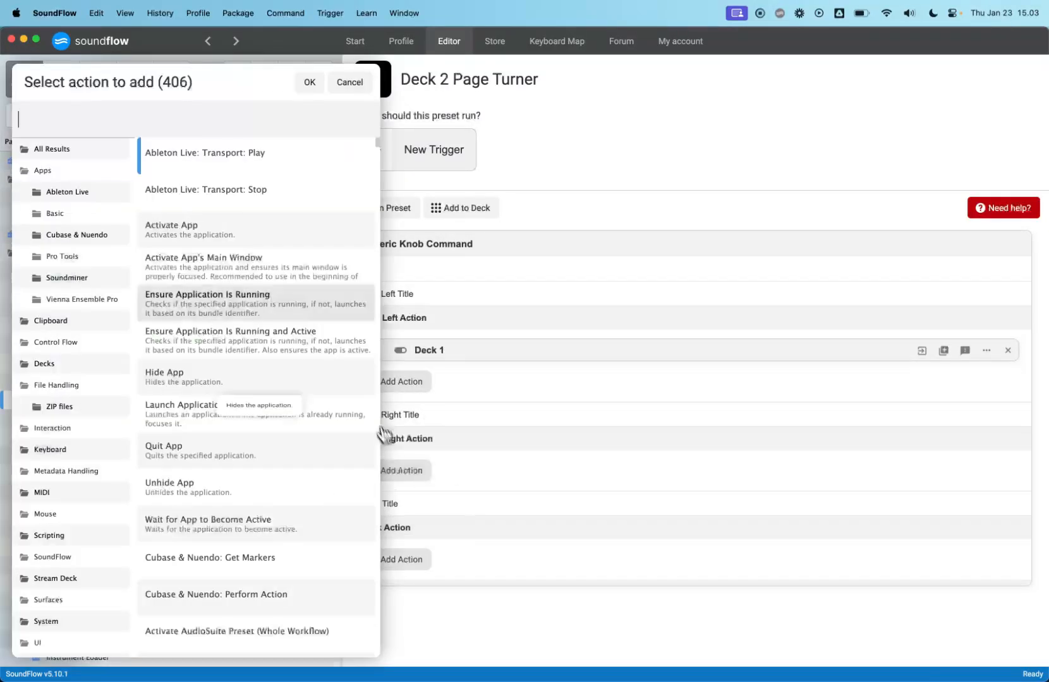
{"action": "type", "text": "deck 3"}
{"action": "key", "text": "Return"}
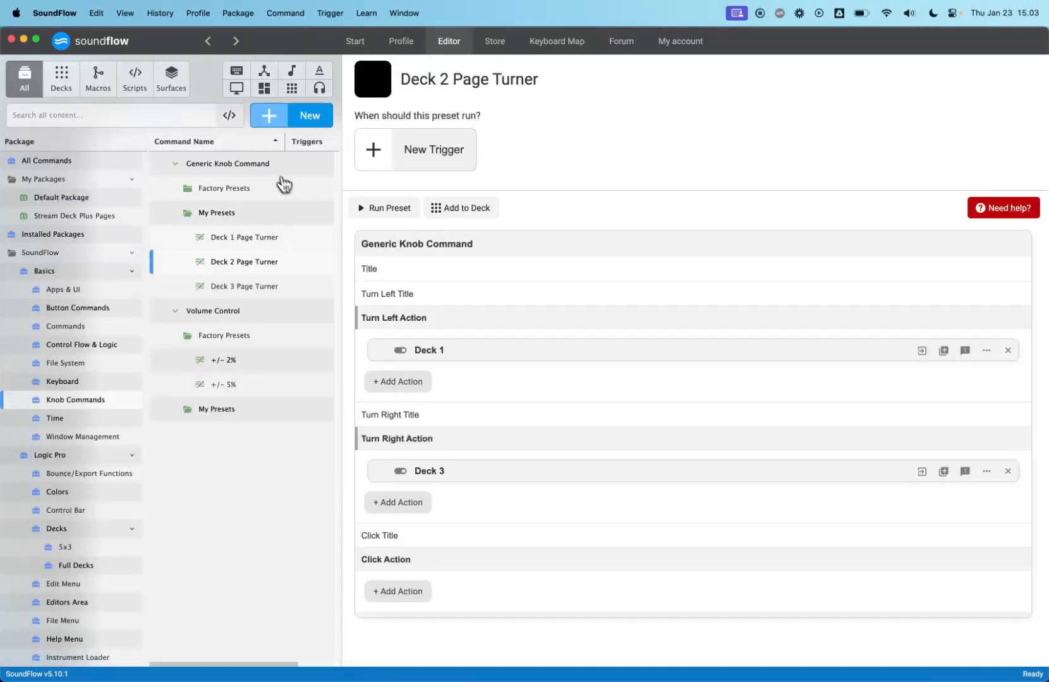
{"action": "left_click", "coordinate": [517, 534]}
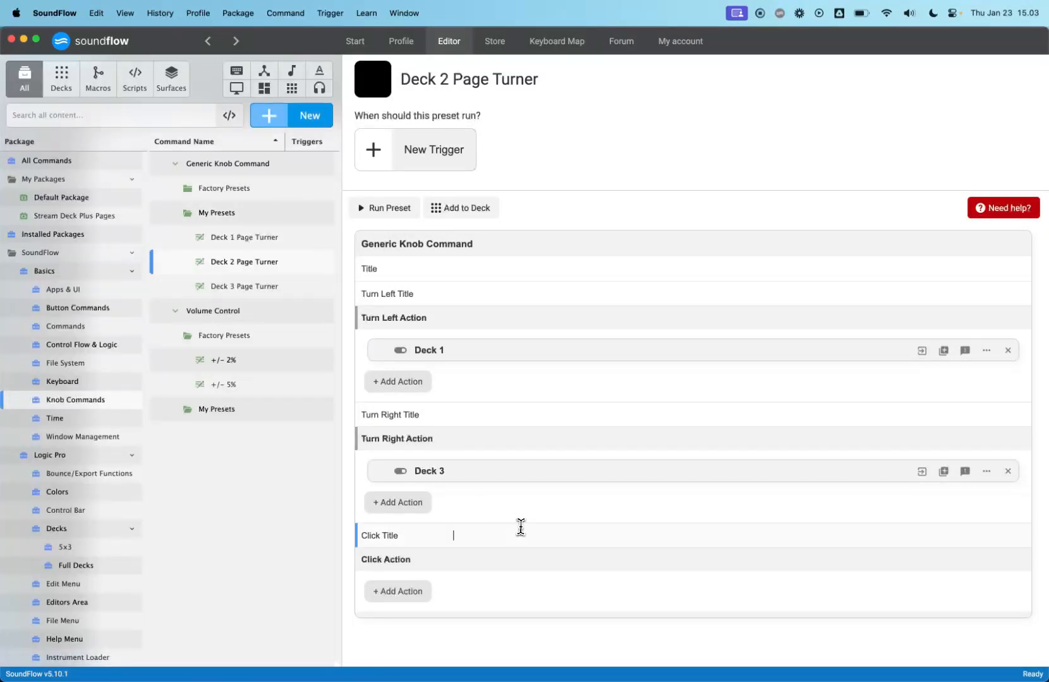
{"action": "left_click", "coordinate": [490, 507]}
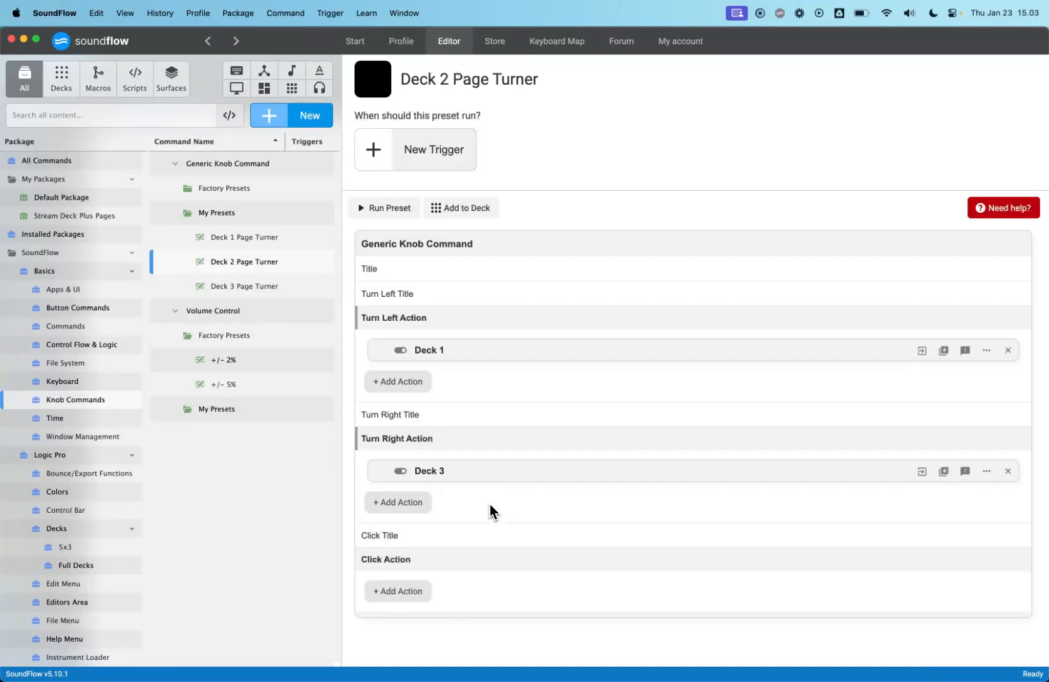
- In the Deck 3 Page Turner preset, add the Deck 2 command as the Turn Left Action
{"action": "left_click", "coordinate": [246, 292]}
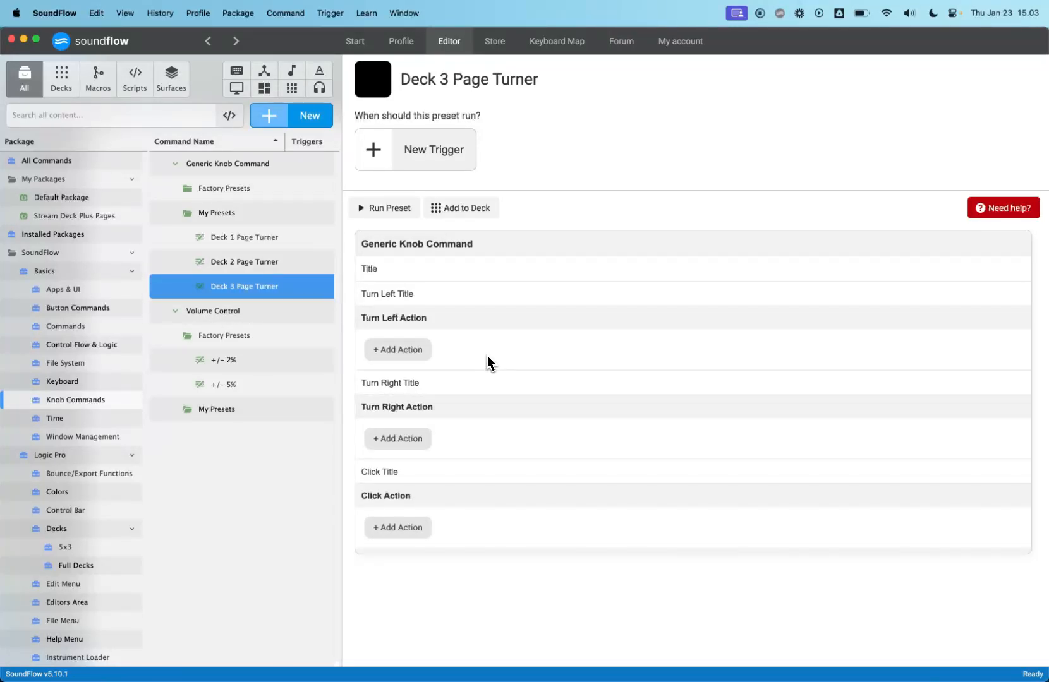
{"action": "left_click", "coordinate": [425, 351]}
{"action": "type", "text": "dec"}
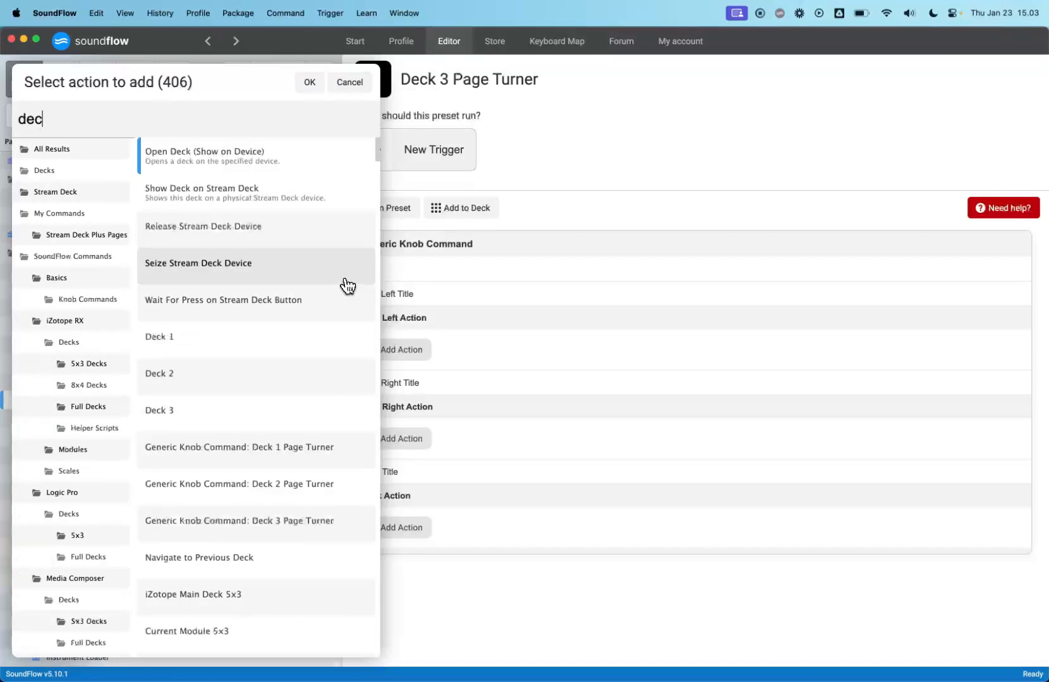
{"action": "type", "text": "k 2"}
{"action": "key", "text": "Return"}
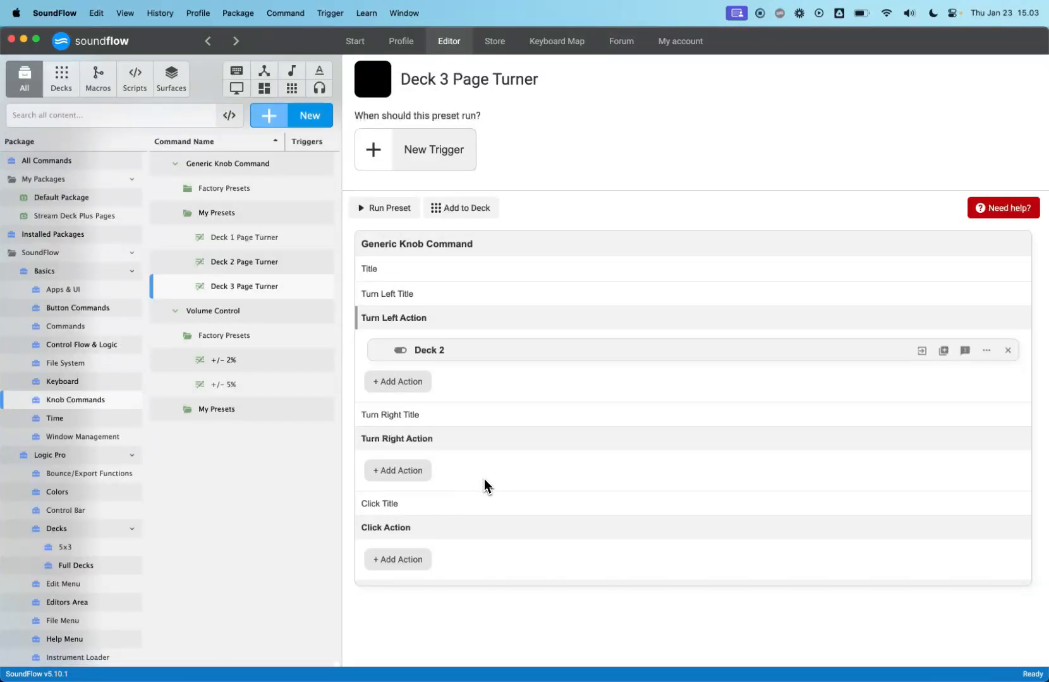
- Set the titles of the Deck 1, Deck 2 and Deck 3 Page Turner presets to Deck 1, Deck 2 and Deck 3
{"action": "left_click", "coordinate": [274, 240]}
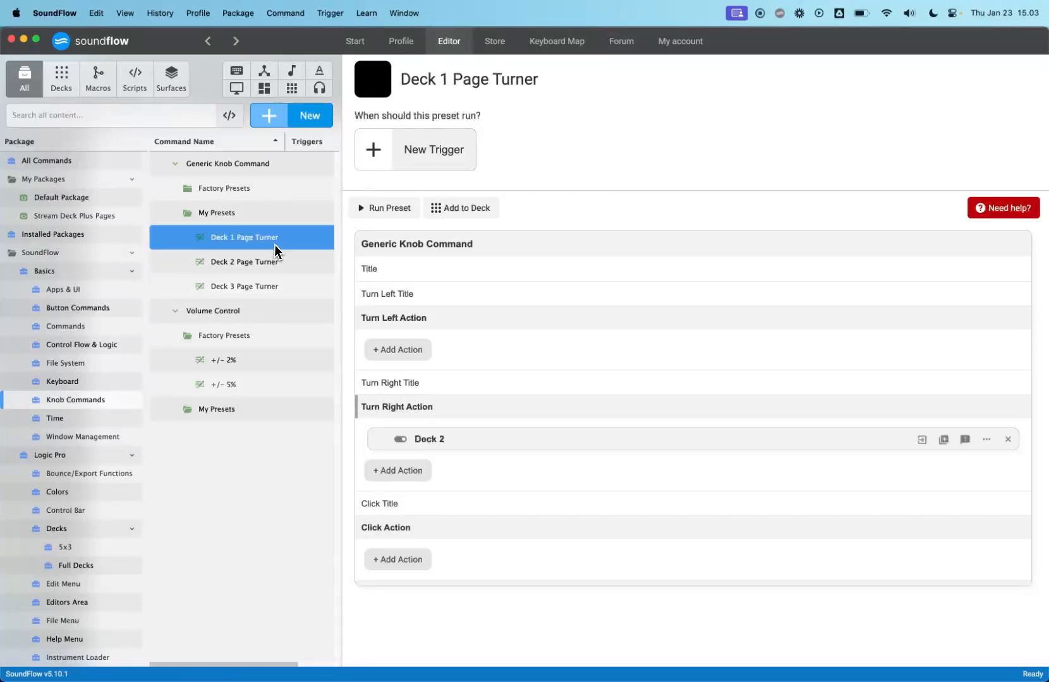
{"action": "left_click", "coordinate": [483, 270]}
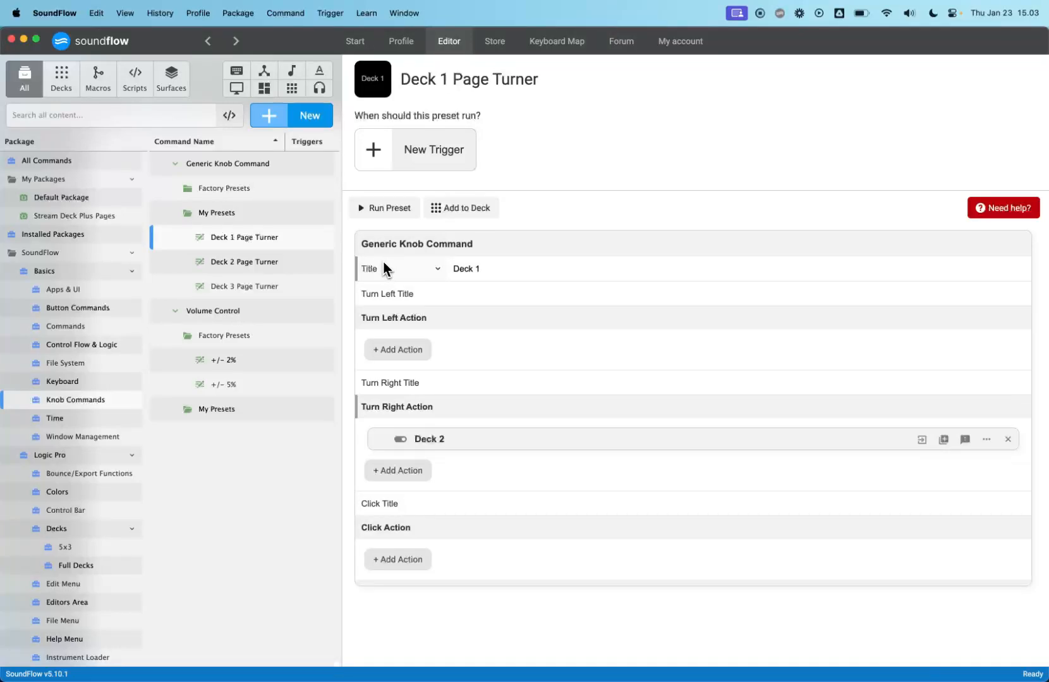
{"action": "left_click", "coordinate": [263, 262]}
{"action": "left_click", "coordinate": [523, 273]}
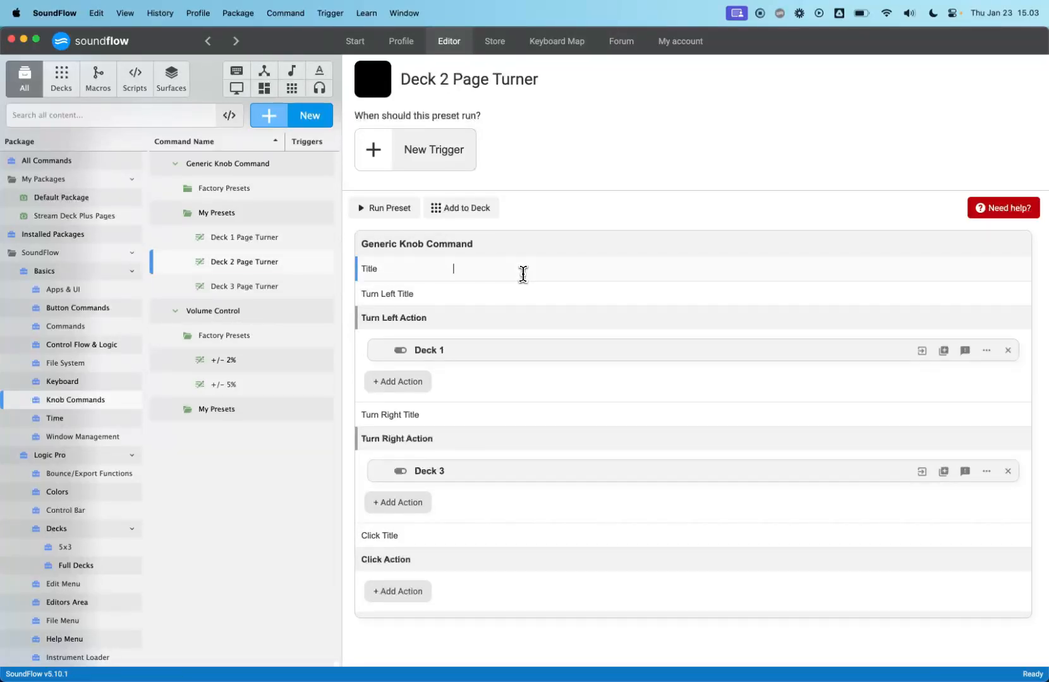
{"action": "type", "text": "Deck 2"}
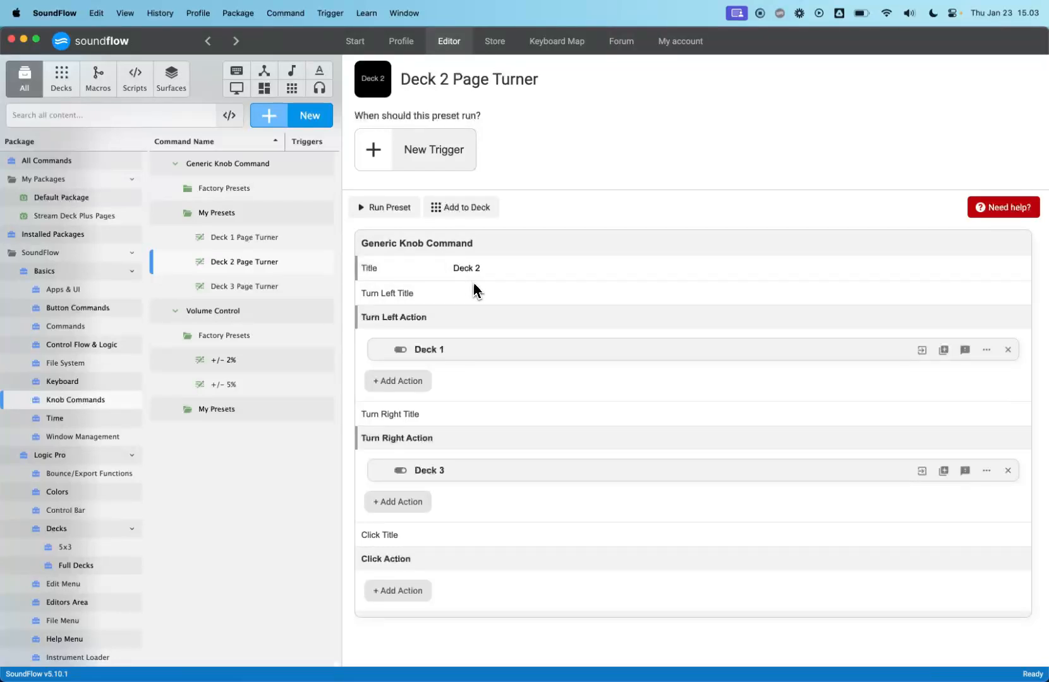
{"action": "left_click", "coordinate": [259, 286]}
{"action": "left_click", "coordinate": [515, 272]}
{"action": "type", "text": "Deck 3"}
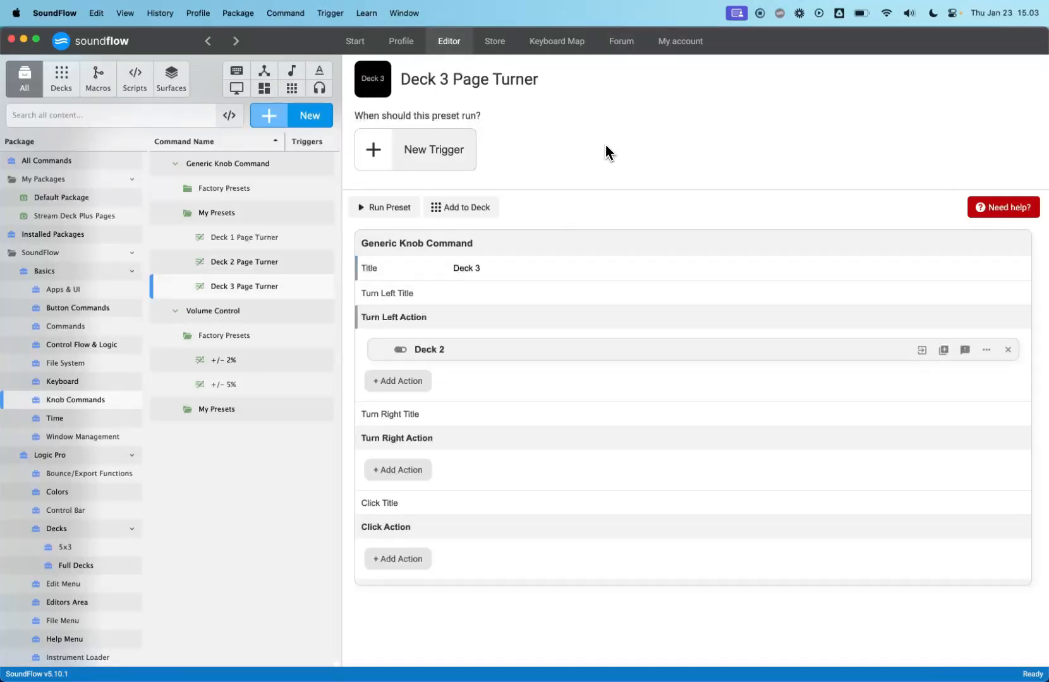
- Review the Deck 1, Deck 2 and Deck 3 layouts in the Stream Deck Plus Pages package
{"action": "left_click", "coordinate": [108, 215]}
{"action": "left_click", "coordinate": [232, 165]}
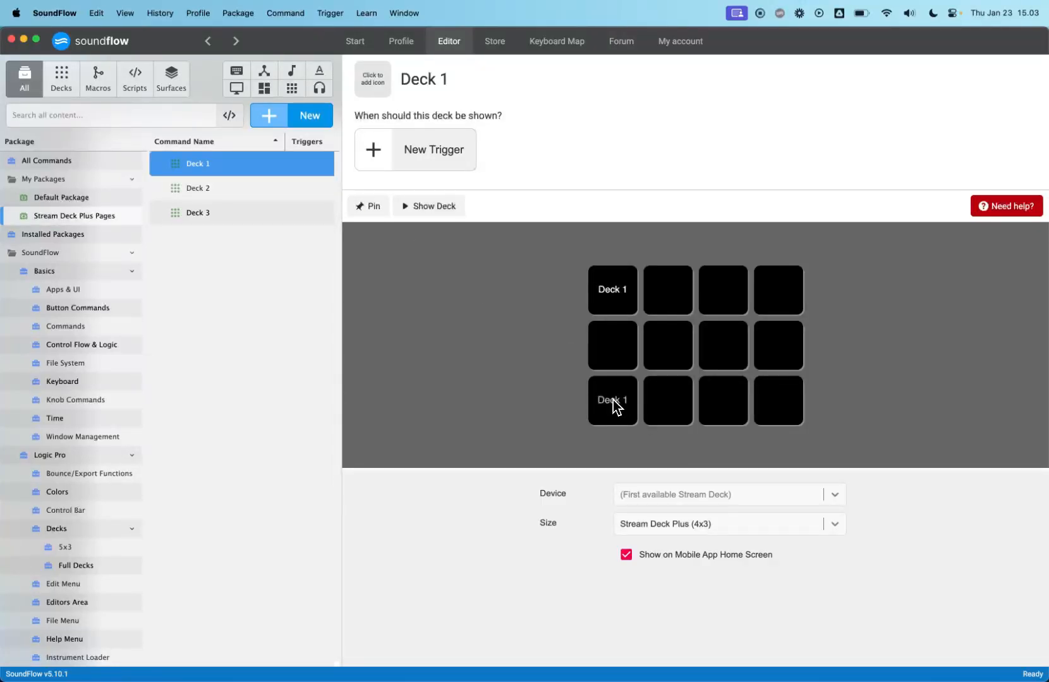
{"action": "left_click", "coordinate": [621, 300]}
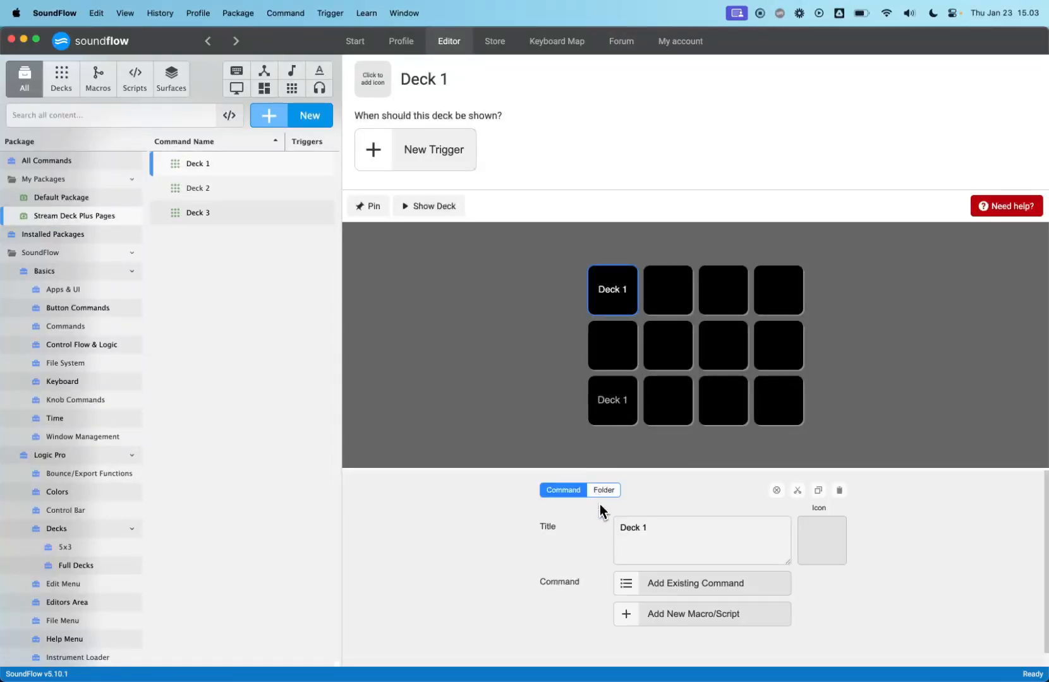
{"action": "left_click", "coordinate": [212, 189]}
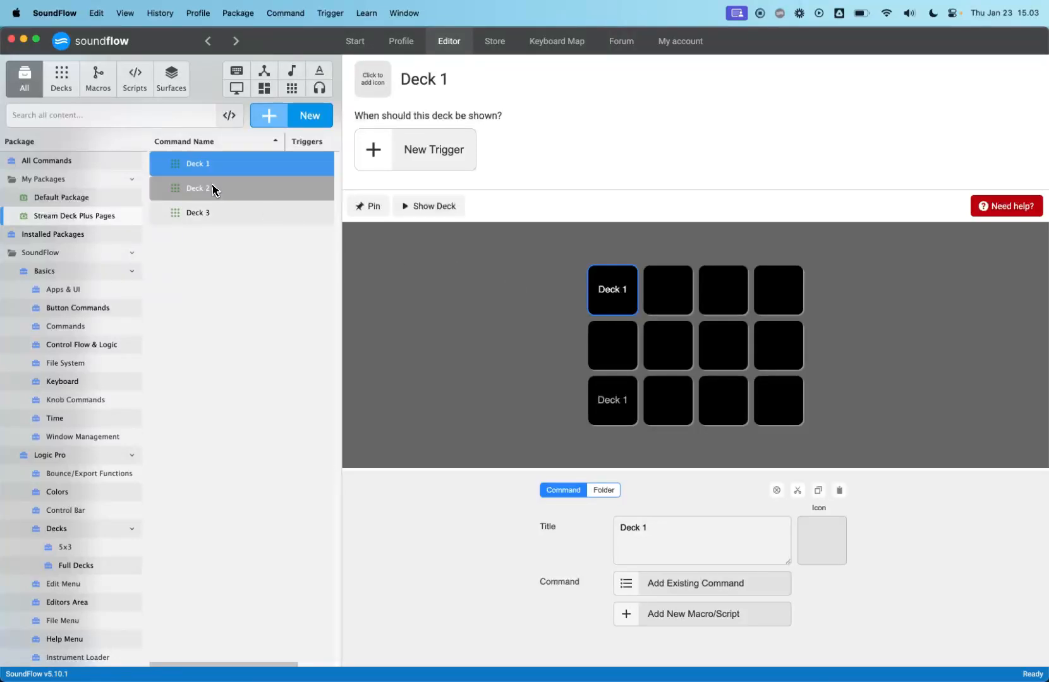
{"action": "left_click", "coordinate": [221, 211]}
{"action": "left_click", "coordinate": [225, 169]}
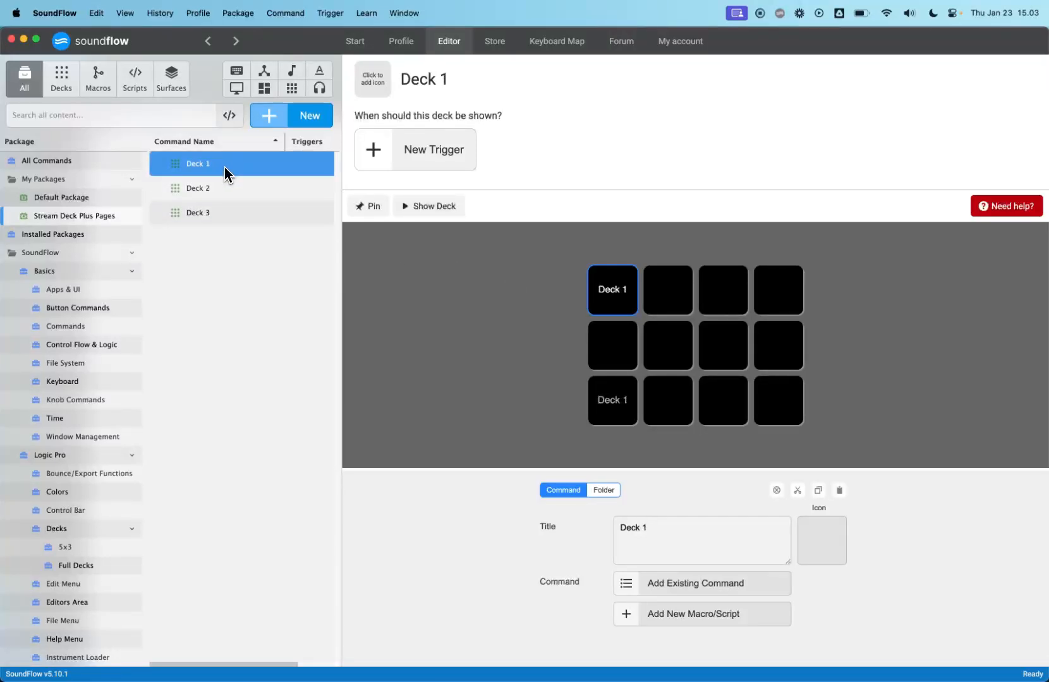
{"action": "left_click", "coordinate": [410, 264]}
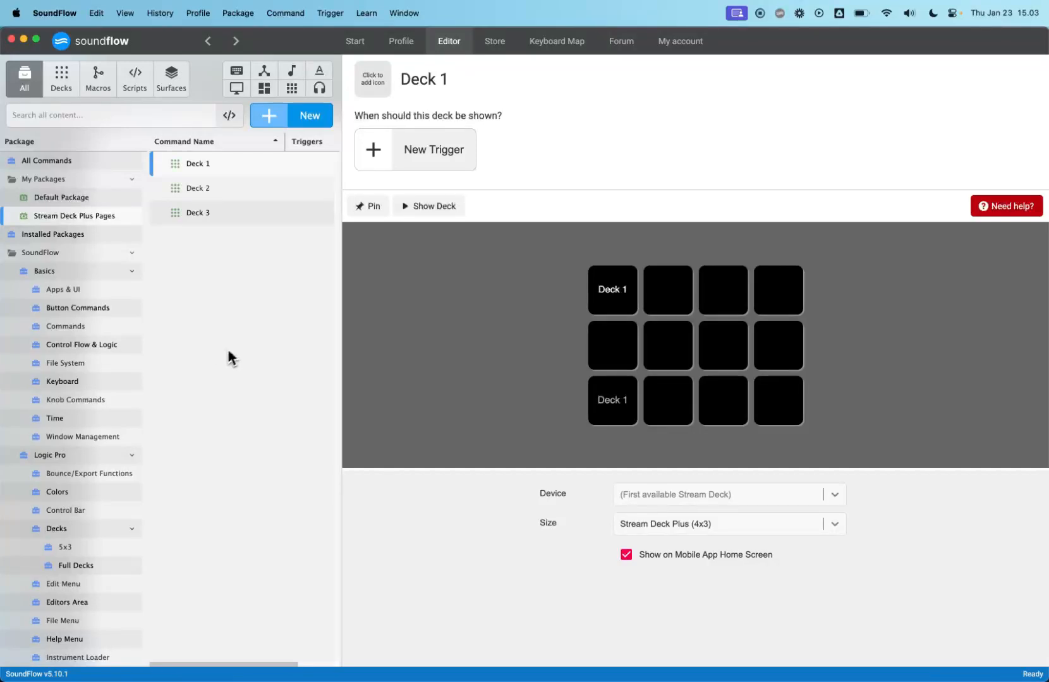
- Review the three Page Turner knob presets, then switch to the Stream Deck Plus Pages forum post in the browser
{"action": "left_click", "coordinate": [108, 402]}
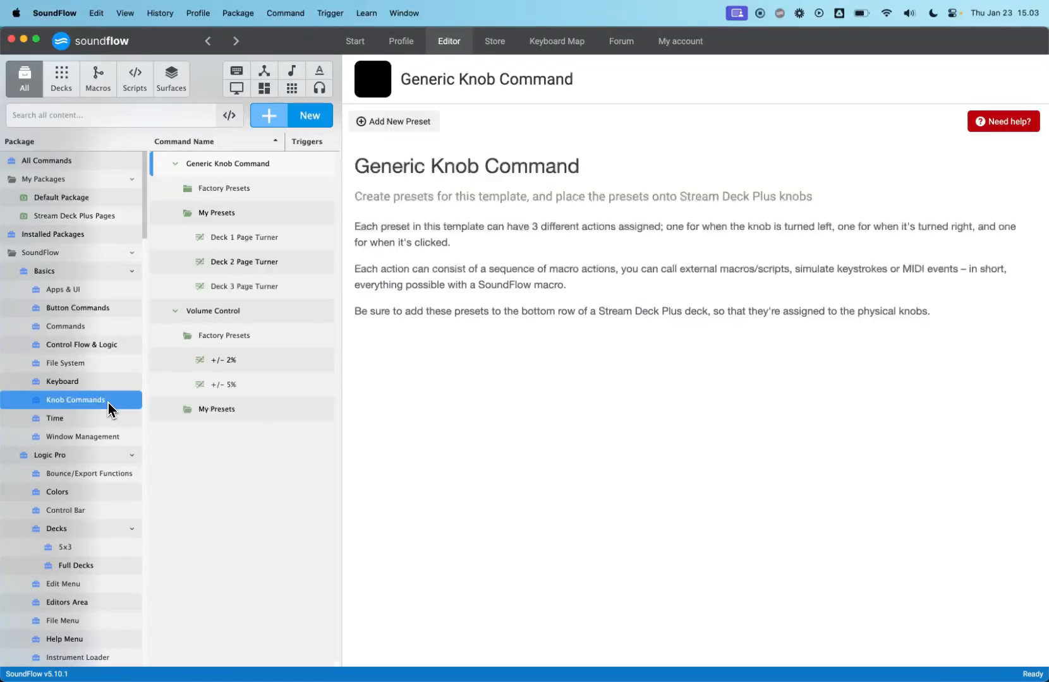
{"action": "left_click", "coordinate": [252, 245]}
{"action": "left_click", "coordinate": [251, 257]}
{"action": "left_click", "coordinate": [251, 287]}
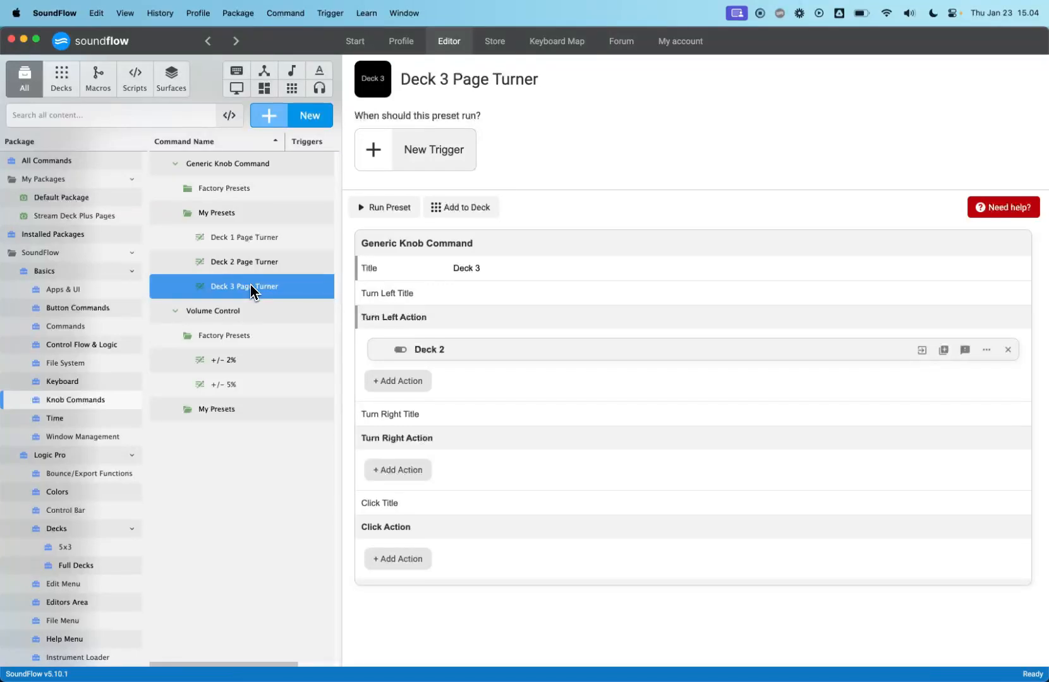
{"action": "key", "text": "super+Tab"}
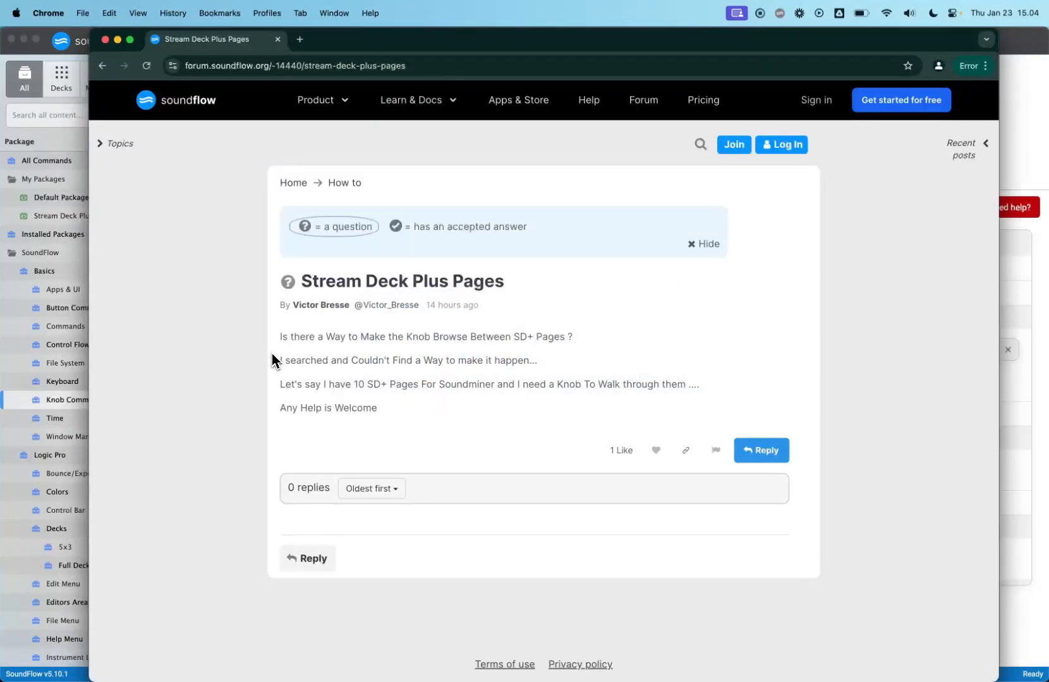